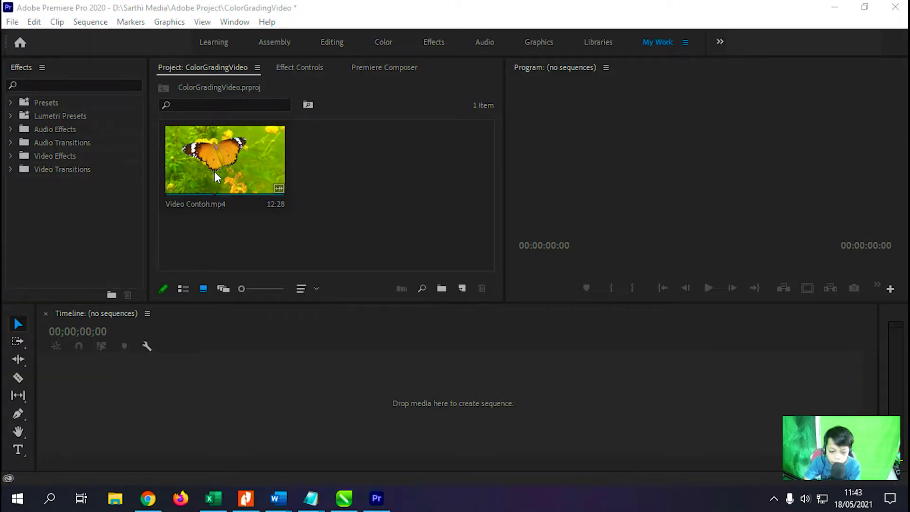
Drag the butterfly clip into the timeline to create the Video Contoh sequence.
{"action": "left_click_drag", "start_coordinate": [215, 171], "coordinate": [285, 287]}
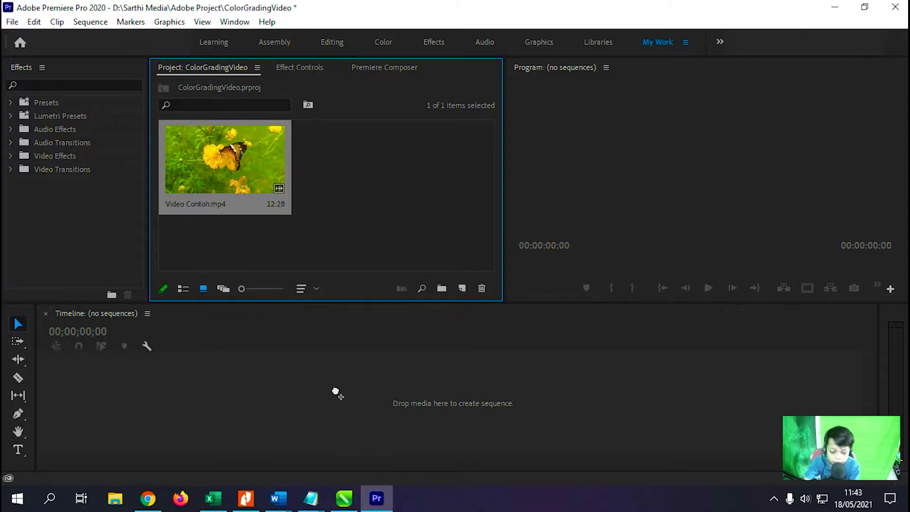
{"action": "left_click_drag", "start_coordinate": [285, 286], "coordinate": [416, 403]}
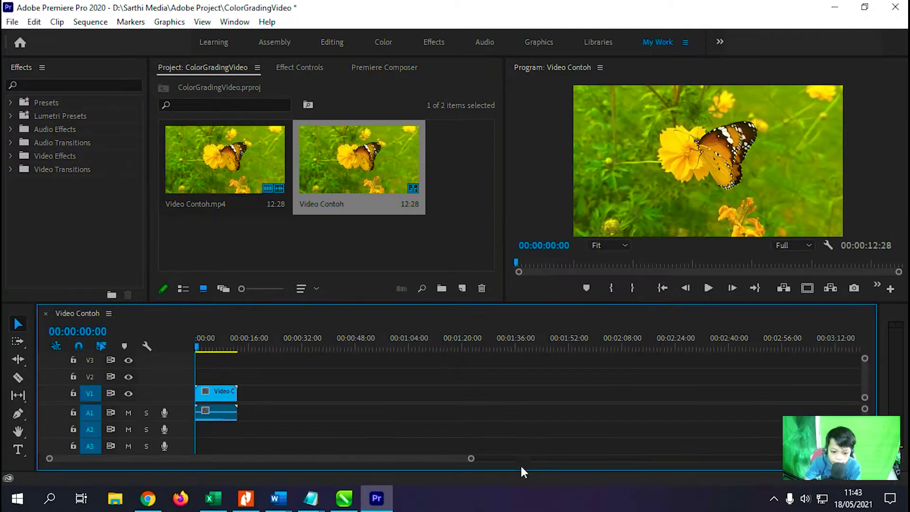
{"action": "key", "text": "minus"}
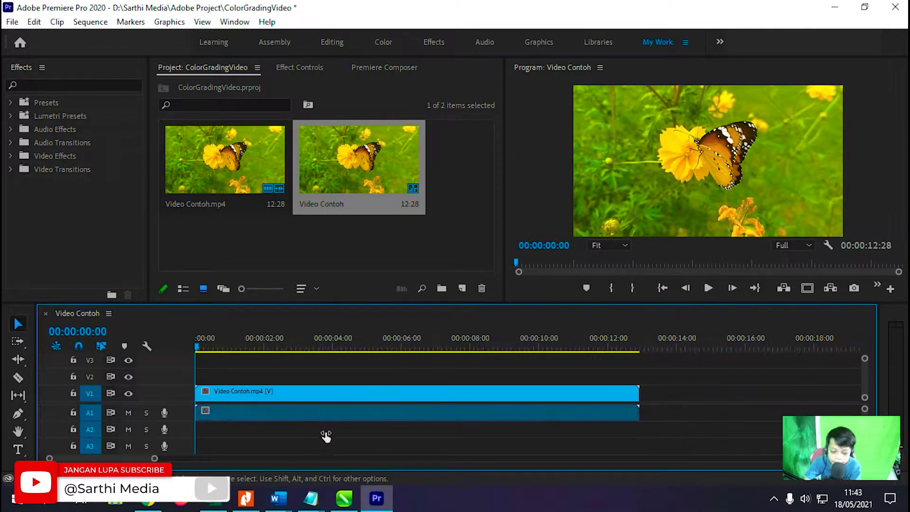
{"action": "key", "text": "minus"}
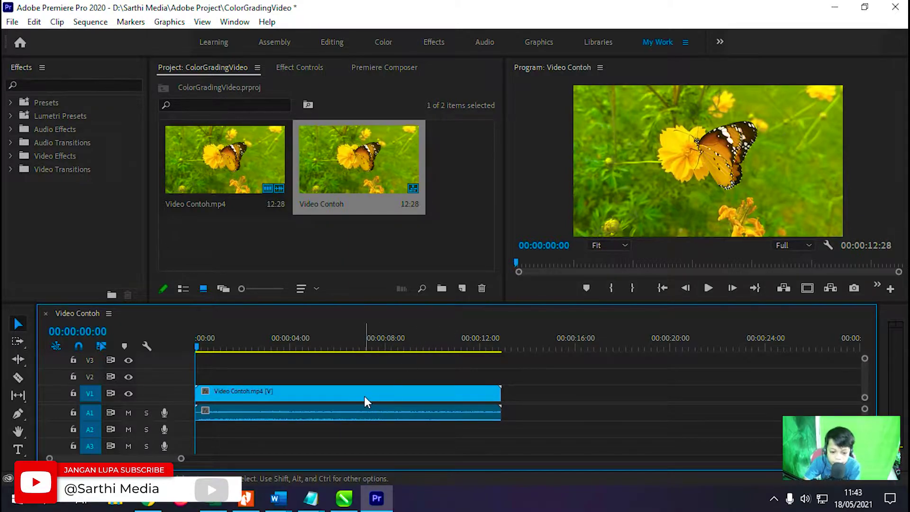
Unlink the clip's audio and delete the audio clip.
{"action": "left_click", "coordinate": [363, 396]}
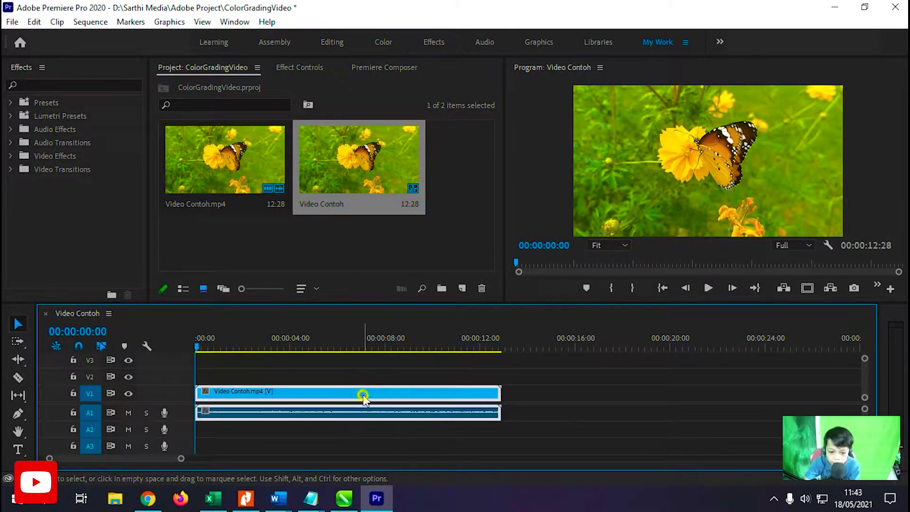
{"action": "right_click", "coordinate": [363, 396]}
{"action": "left_click", "coordinate": [417, 237]}
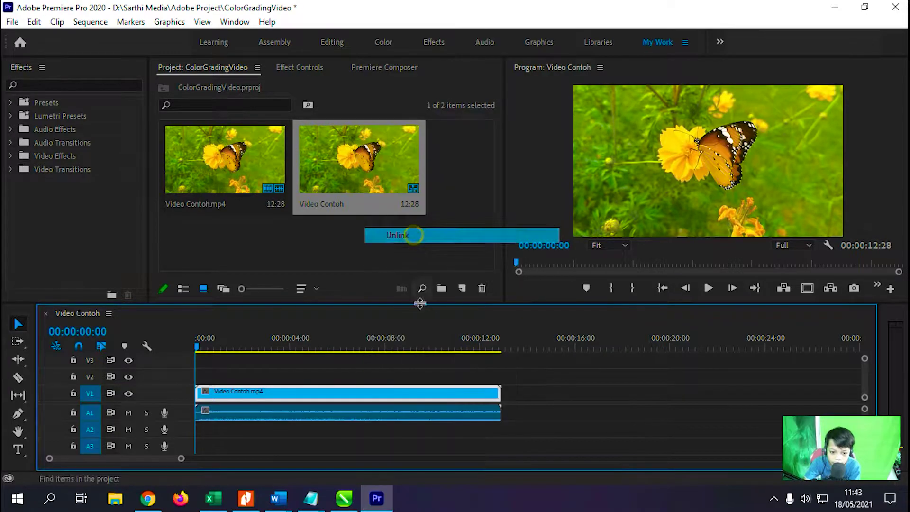
{"action": "left_click_drag", "start_coordinate": [383, 414], "coordinate": [445, 411]}
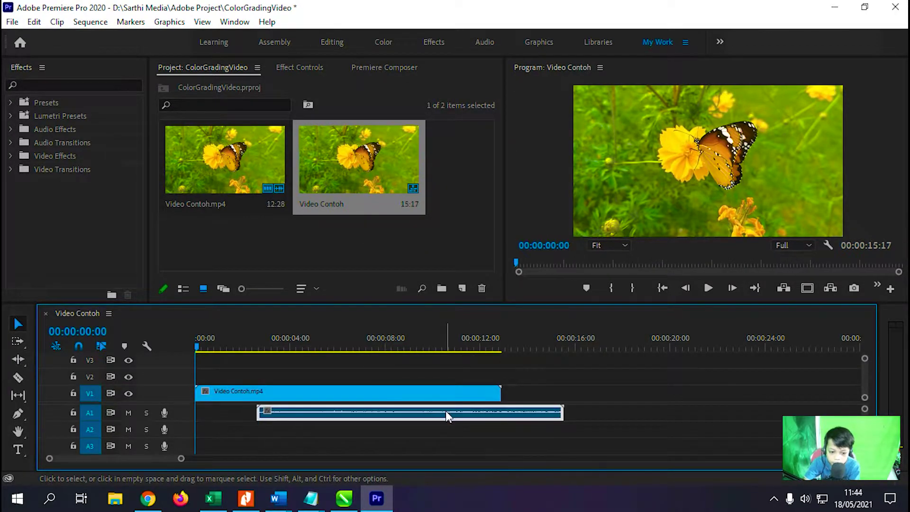
{"action": "key", "text": "Delete"}
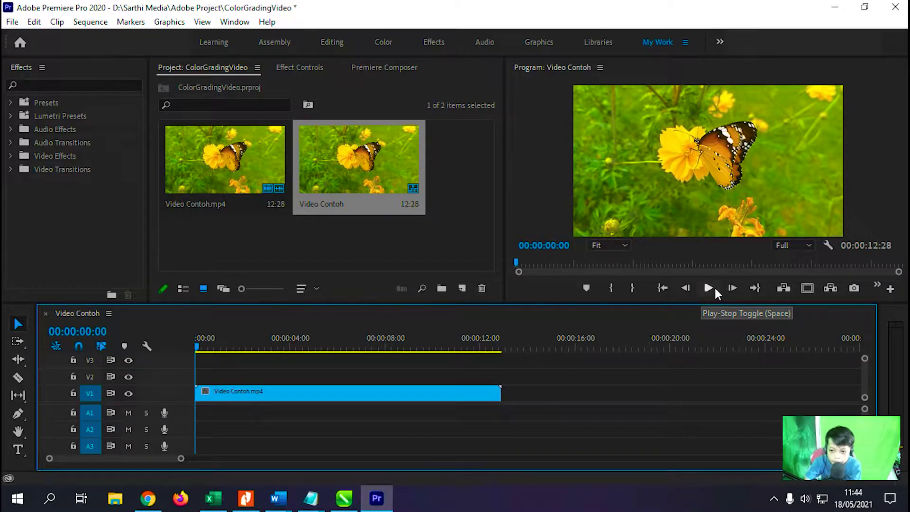
Preview the sequence, then return the playhead to the start.
{"action": "left_click", "coordinate": [706, 282]}
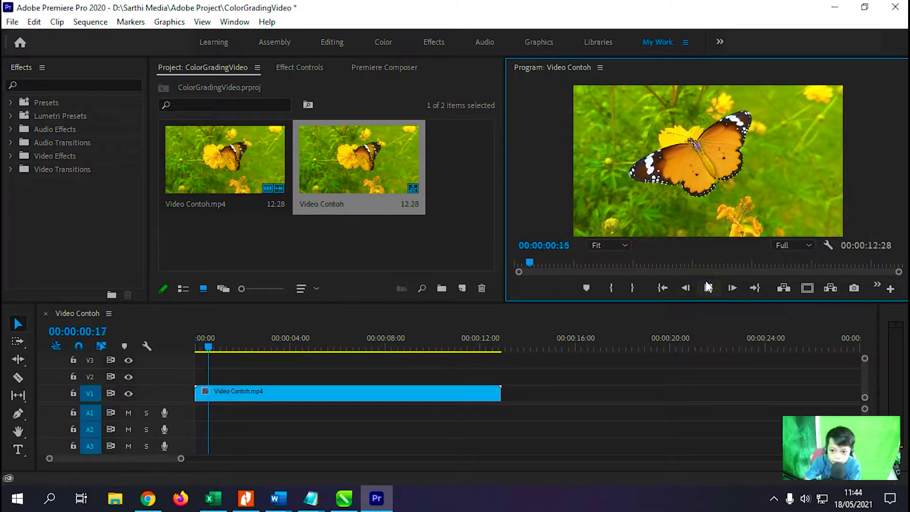
{"action": "left_click", "coordinate": [714, 286]}
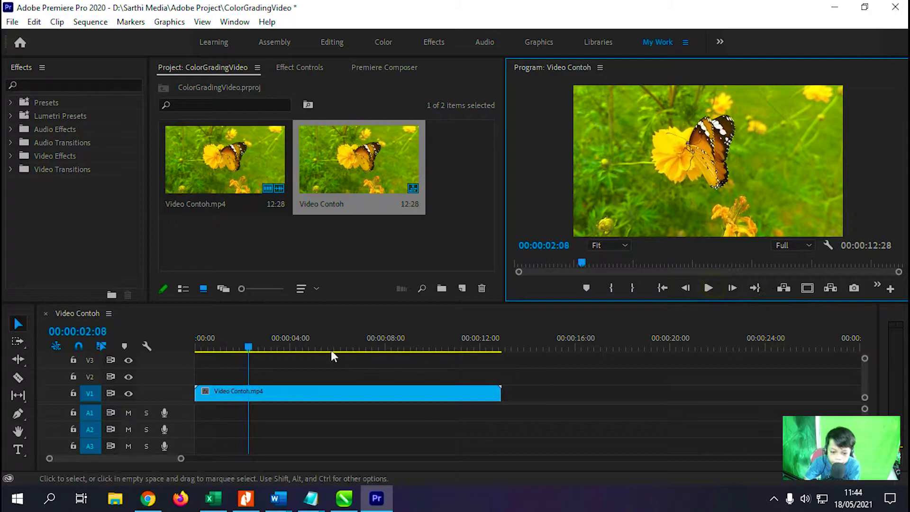
{"action": "left_click_drag", "start_coordinate": [250, 341], "coordinate": [183, 334]}
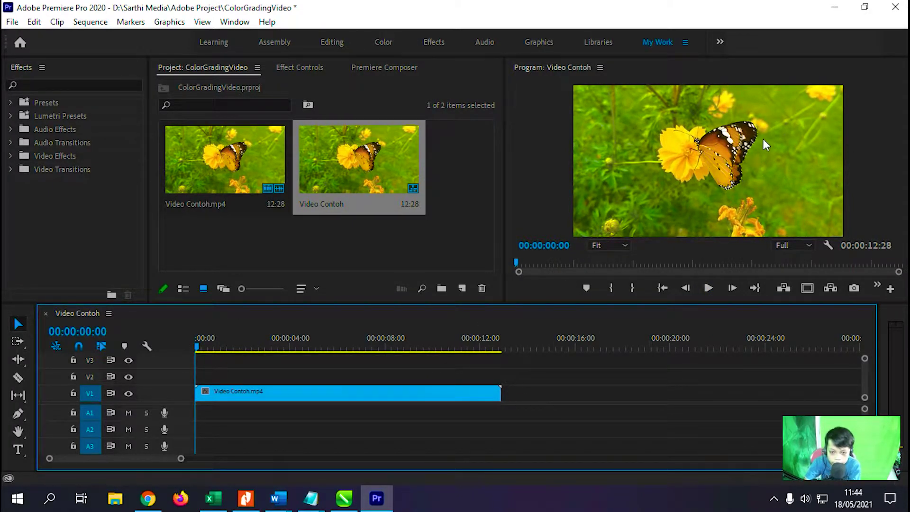
Show the Lumetri Color panel from the Window menu and widen the Program monitor.
{"action": "left_click", "coordinate": [244, 21]}
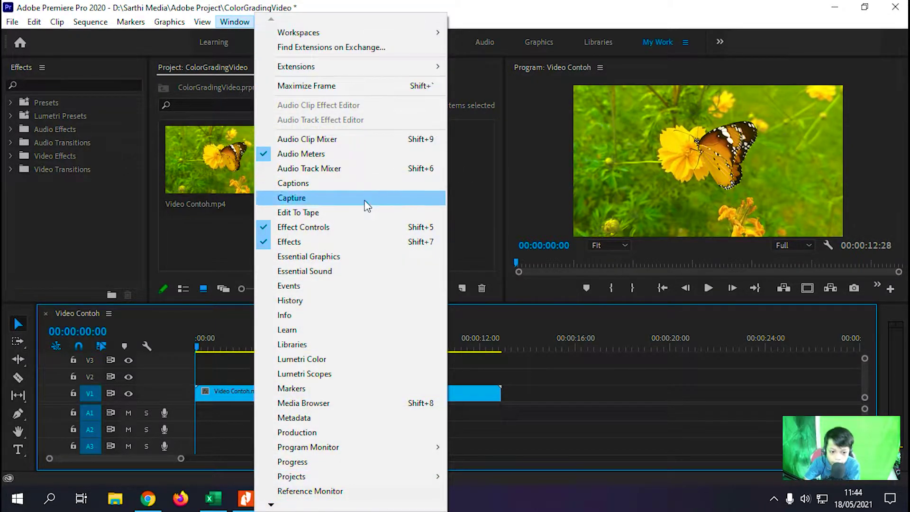
{"action": "left_click", "coordinate": [313, 359]}
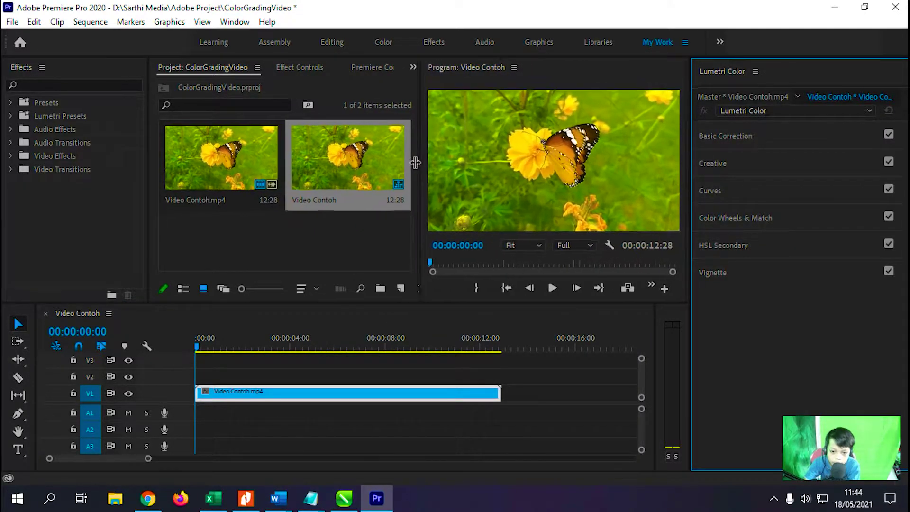
{"action": "left_click_drag", "start_coordinate": [505, 179], "coordinate": [393, 164]}
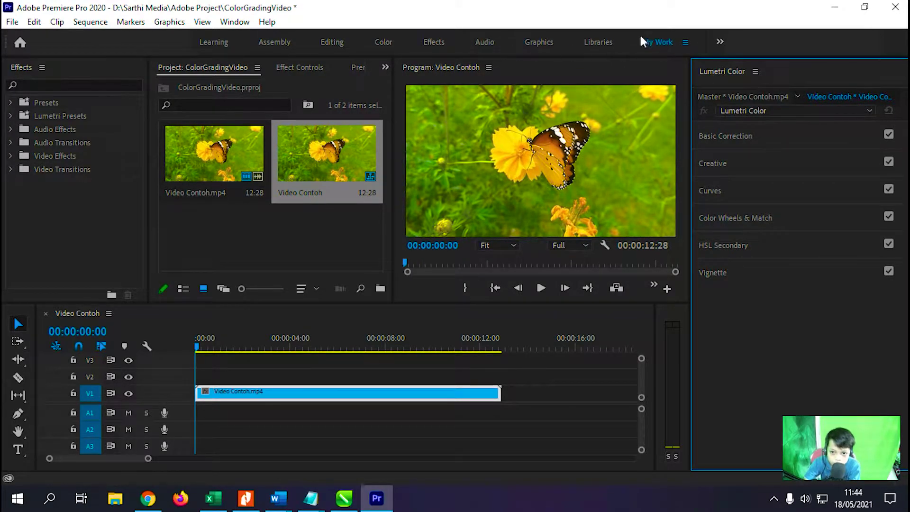
{"action": "left_click", "coordinate": [234, 21]}
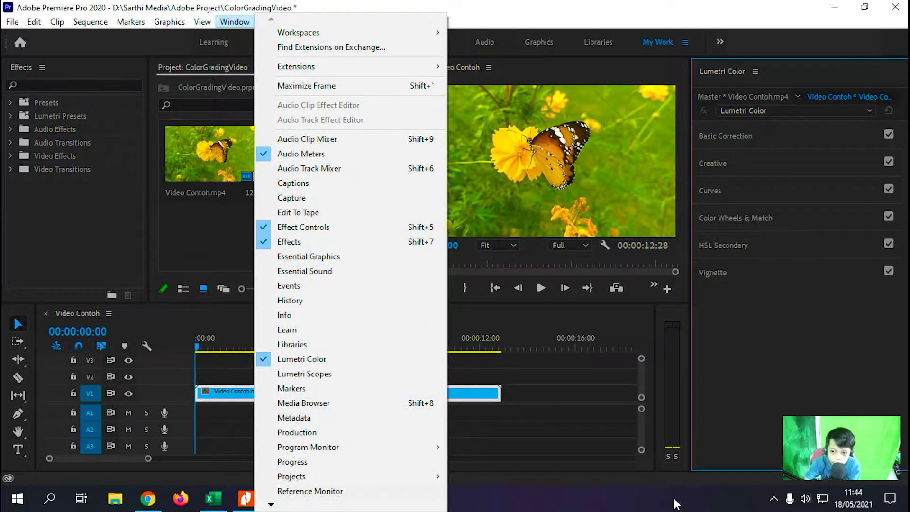
{"action": "left_click", "coordinate": [676, 503]}
{"action": "left_click", "coordinate": [669, 48]}
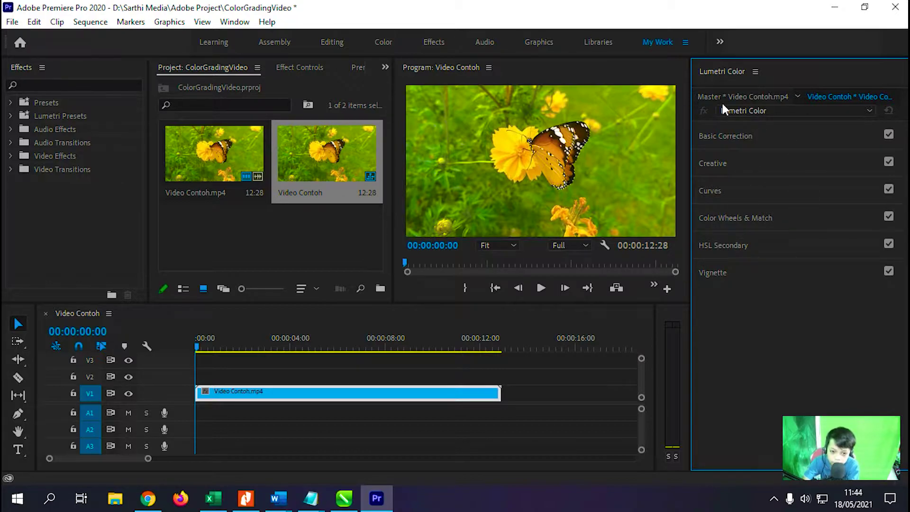
Expand Basic Correction, keeping Input LUT at None.
{"action": "left_click", "coordinate": [735, 134]}
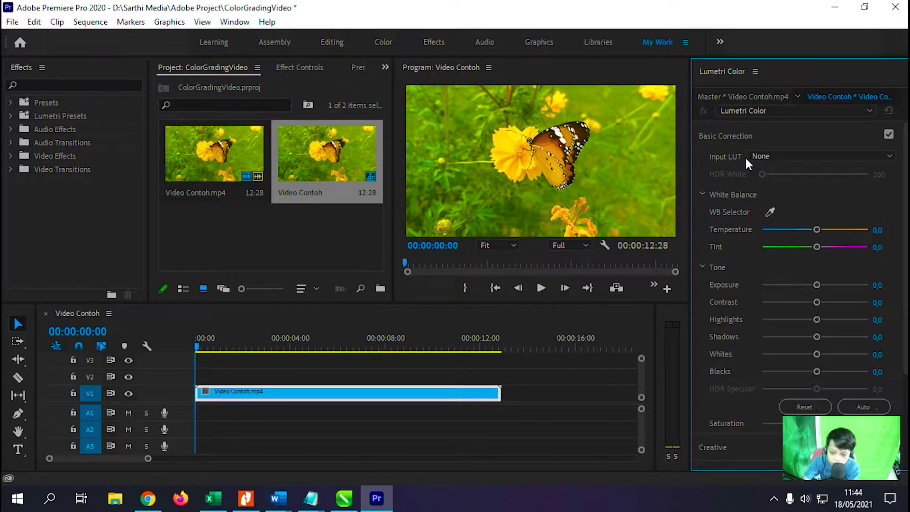
{"action": "left_click", "coordinate": [770, 156]}
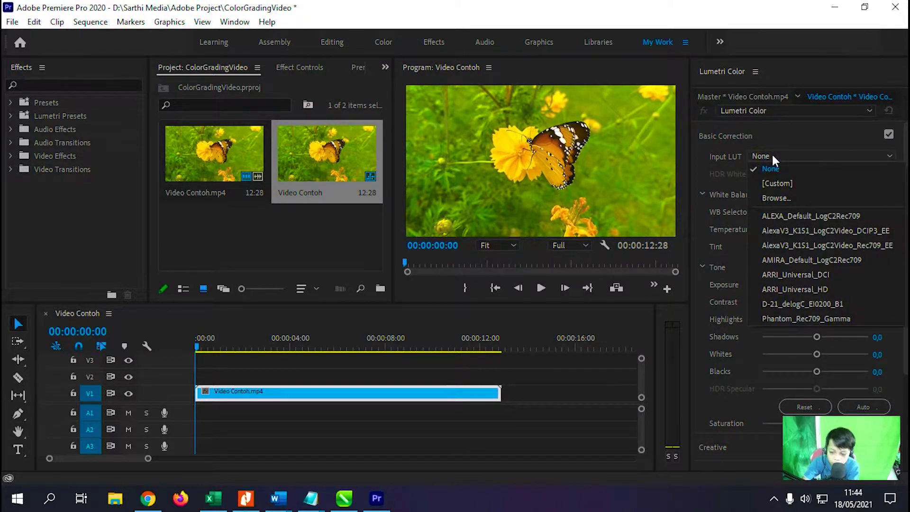
{"action": "left_click", "coordinate": [772, 154]}
{"action": "scroll", "coordinate": [745, 189], "scroll_direction": "down", "scroll_amount": 1}
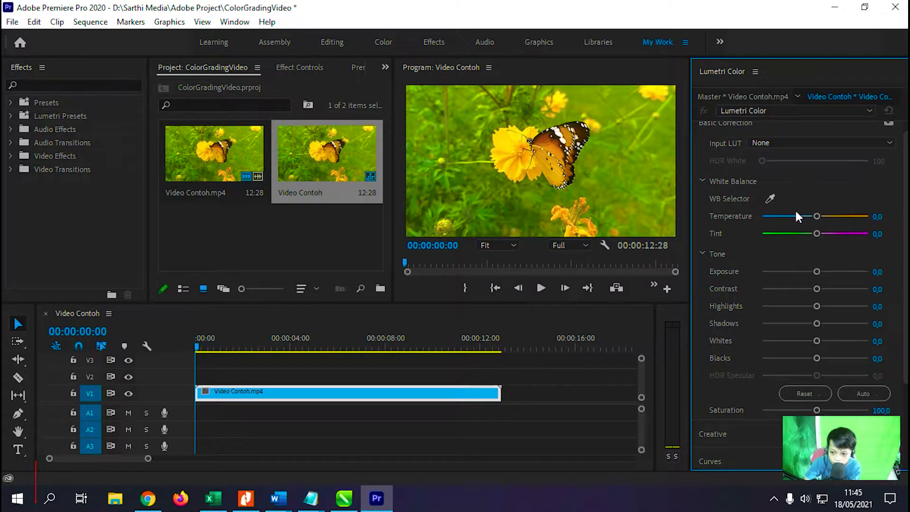
Set white balance Temperature to -53,8 and Tint to -10,0.
{"action": "mouse_move", "coordinate": [818, 215]}
{"action": "left_mouse_down"}
{"action": "mouse_move", "coordinate": [858, 223]}
{"action": "mouse_move", "coordinate": [860, 215]}
{"action": "mouse_move", "coordinate": [716, 197]}
{"action": "mouse_move", "coordinate": [818, 221]}
{"action": "left_mouse_up"}
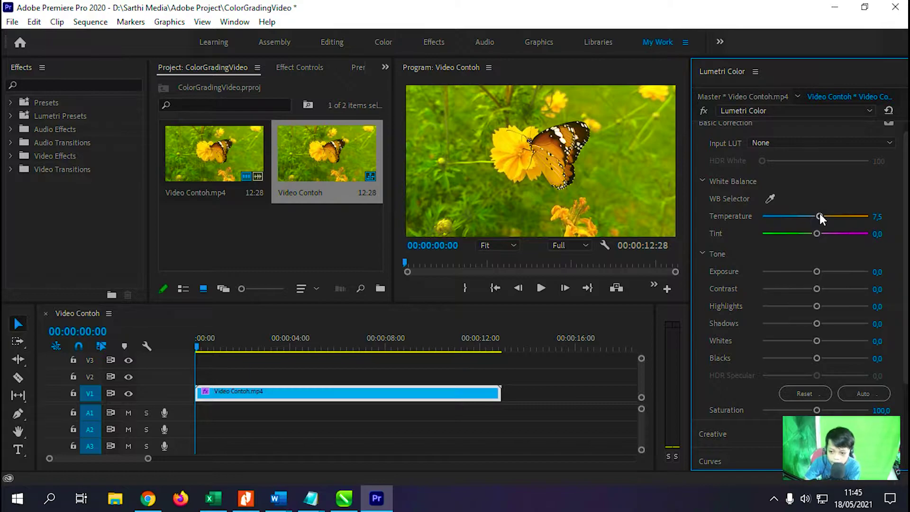
{"action": "left_click_drag", "start_coordinate": [820, 214], "coordinate": [786, 215]}
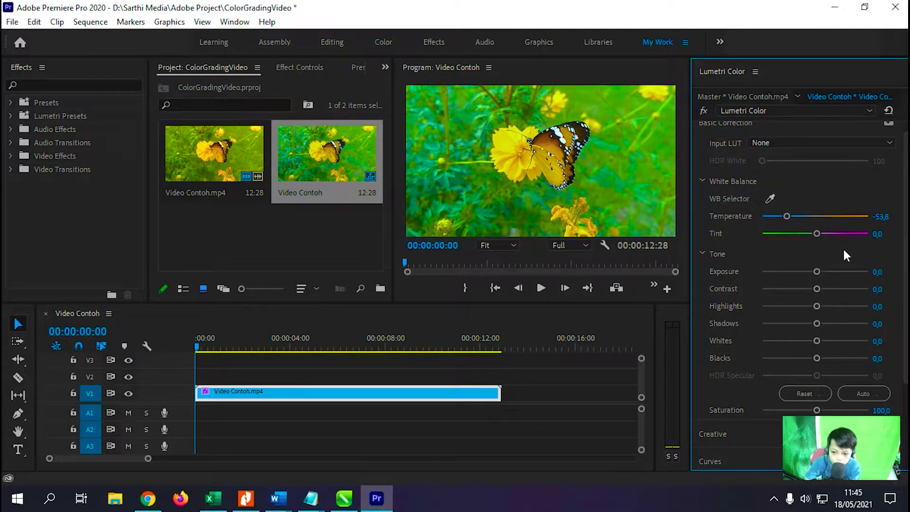
{"action": "mouse_move", "coordinate": [819, 236]}
{"action": "left_mouse_down"}
{"action": "mouse_move", "coordinate": [830, 236]}
{"action": "mouse_move", "coordinate": [806, 237]}
{"action": "left_mouse_up"}
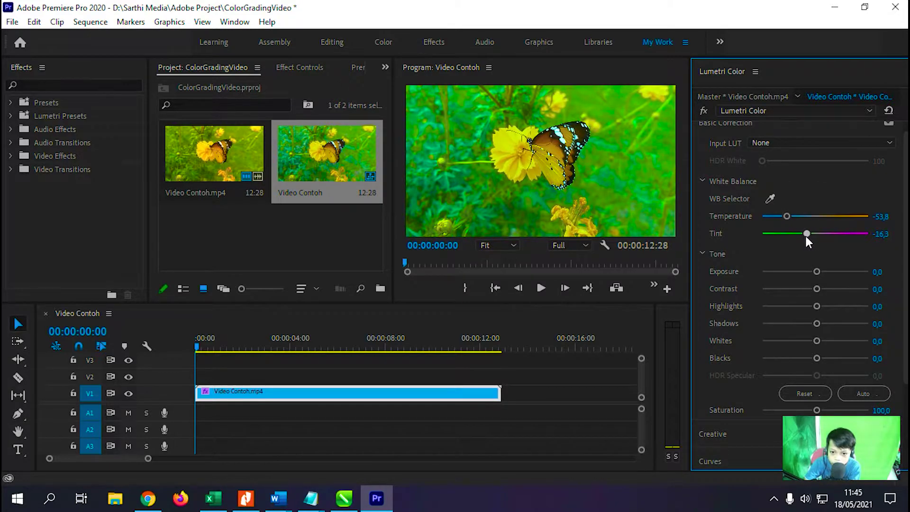
{"action": "left_click_drag", "start_coordinate": [799, 236], "coordinate": [809, 236]}
{"action": "scroll", "coordinate": [746, 212], "scroll_direction": "down", "scroll_amount": 1}
{"action": "scroll", "coordinate": [744, 220], "scroll_direction": "up", "scroll_amount": 2}
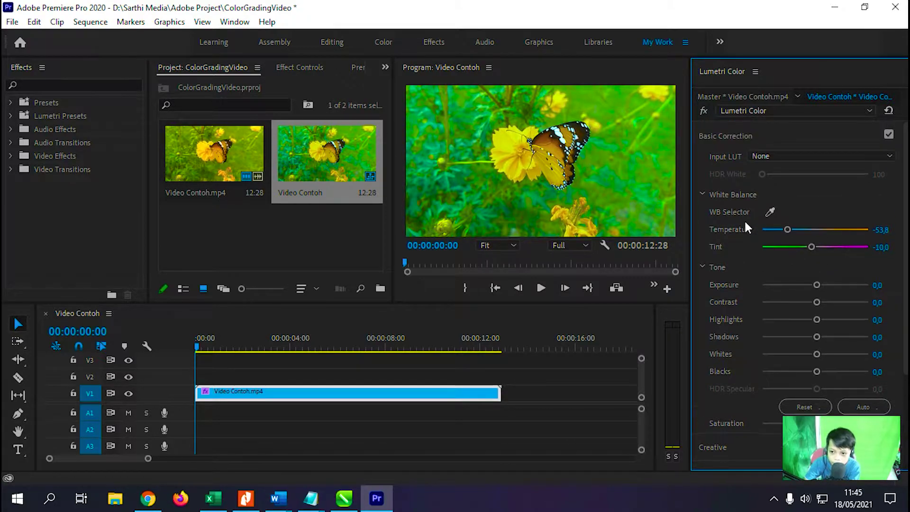
{"action": "scroll", "coordinate": [731, 231], "scroll_direction": "down", "scroll_amount": 1}
{"action": "scroll", "coordinate": [752, 256], "scroll_direction": "up", "scroll_amount": 1}
Set Exposure -0,4, Contrast 100,0, Highlights 6,3 and Shadows -6,3 in Basic Correction.
{"action": "scroll", "coordinate": [784, 235], "scroll_direction": "down", "scroll_amount": 1}
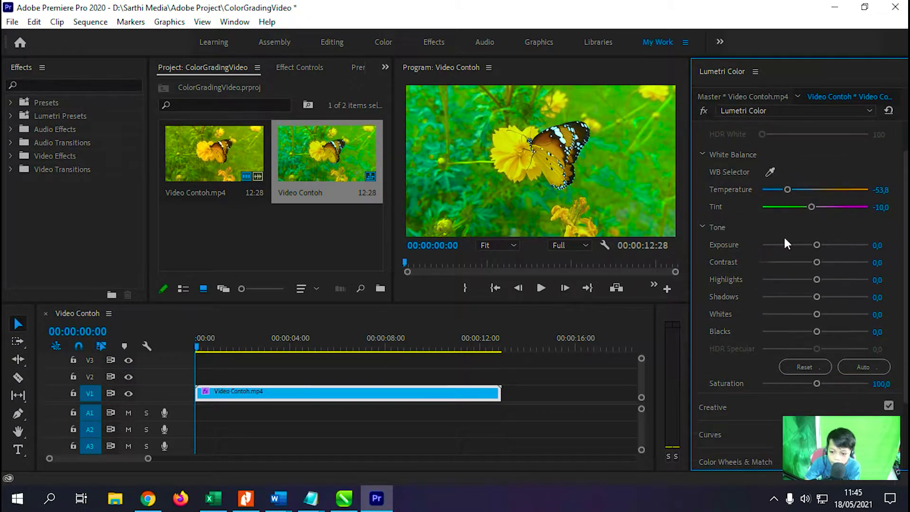
{"action": "mouse_move", "coordinate": [818, 245]}
{"action": "left_mouse_down"}
{"action": "mouse_move", "coordinate": [613, 223]}
{"action": "mouse_move", "coordinate": [817, 249]}
{"action": "left_mouse_up"}
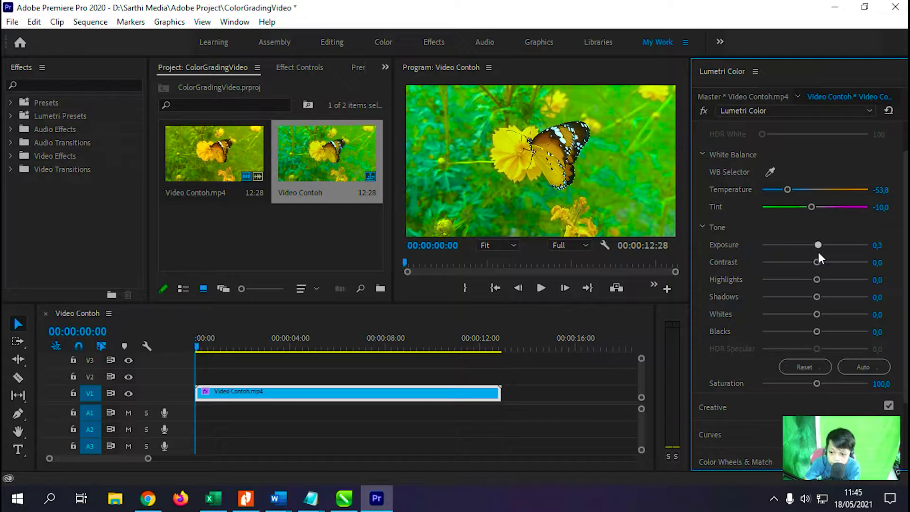
{"action": "left_click_drag", "start_coordinate": [818, 253], "coordinate": [812, 257]}
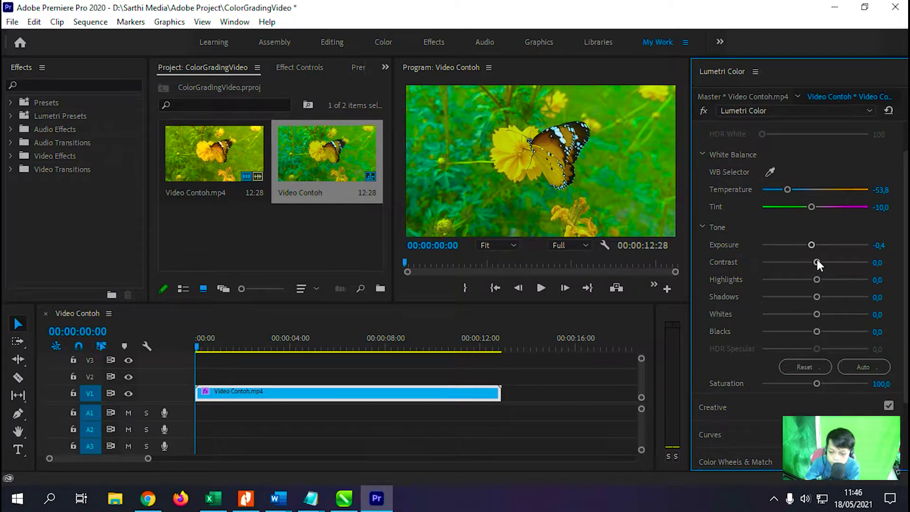
{"action": "left_click_drag", "start_coordinate": [817, 260], "coordinate": [866, 263]}
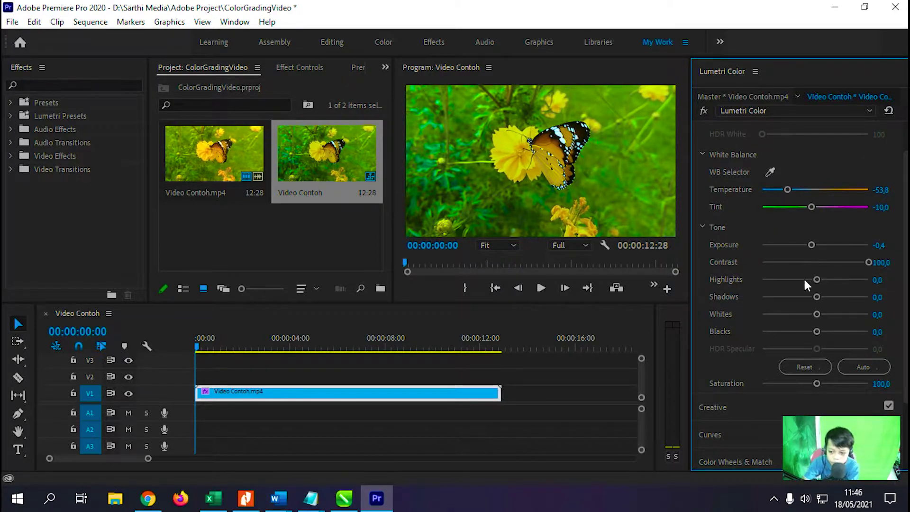
{"action": "mouse_move", "coordinate": [817, 279]}
{"action": "left_mouse_down"}
{"action": "mouse_move", "coordinate": [862, 280]}
{"action": "mouse_move", "coordinate": [815, 283]}
{"action": "left_mouse_up"}
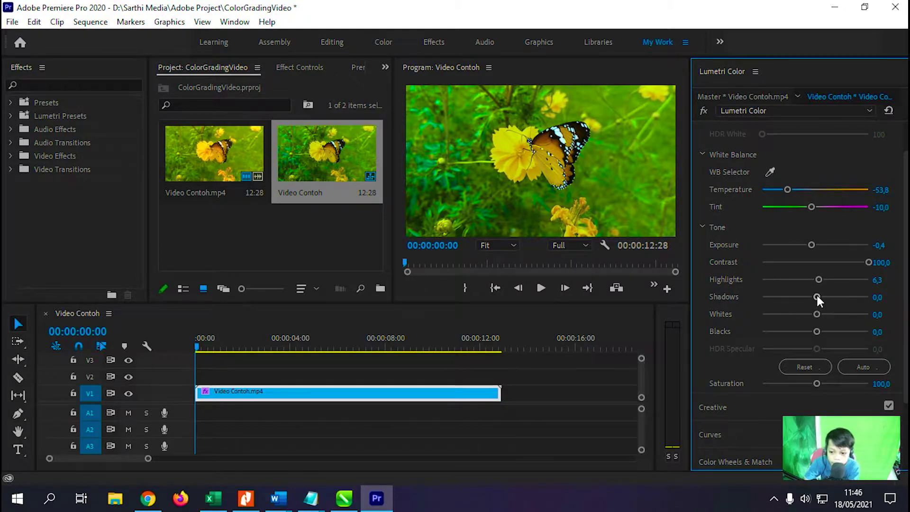
{"action": "mouse_move", "coordinate": [817, 297]}
{"action": "left_mouse_down"}
{"action": "mouse_move", "coordinate": [837, 299]}
{"action": "mouse_move", "coordinate": [811, 297]}
{"action": "left_mouse_up"}
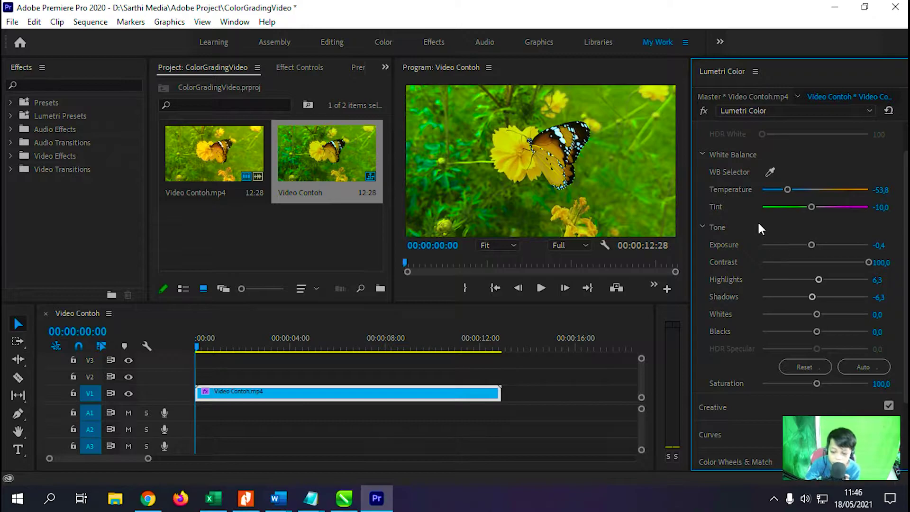
{"action": "scroll", "coordinate": [744, 184], "scroll_direction": "up", "scroll_amount": 2}
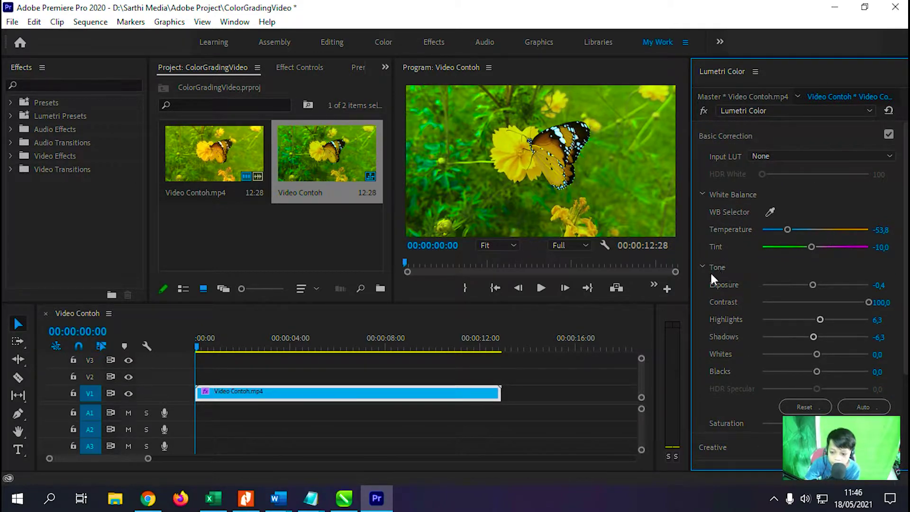
Drag the Whites slider to 1,3 and the Blacks slider to -48,8.
{"action": "scroll", "coordinate": [730, 266], "scroll_direction": "down", "scroll_amount": 1}
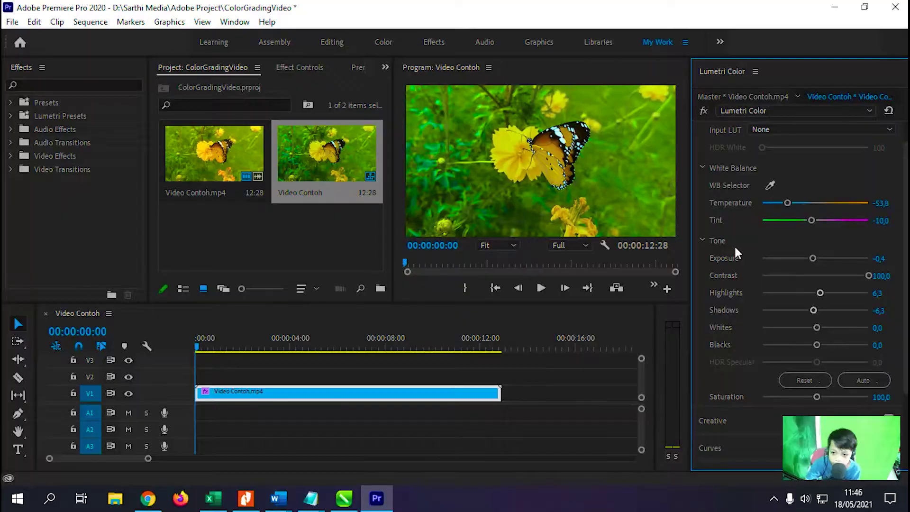
{"action": "scroll", "coordinate": [733, 244], "scroll_direction": "up", "scroll_amount": 1}
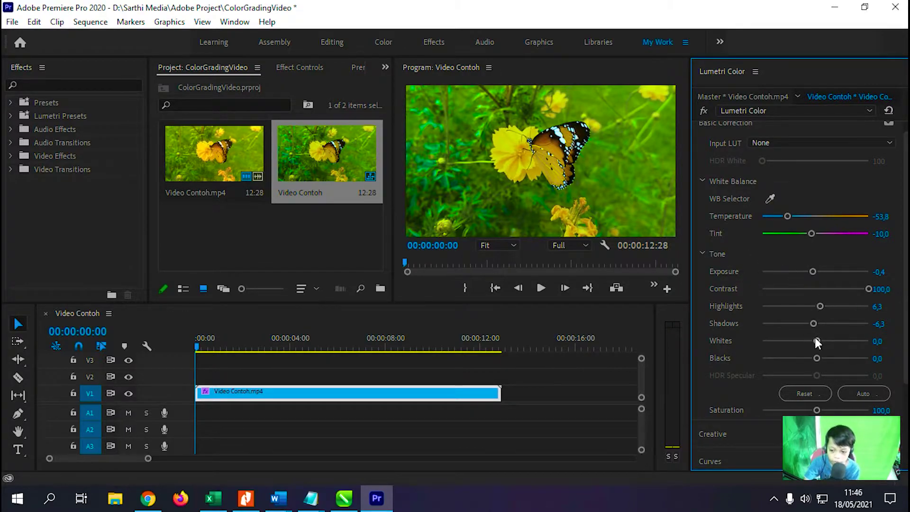
{"action": "mouse_move", "coordinate": [817, 345]}
{"action": "left_mouse_down"}
{"action": "mouse_move", "coordinate": [866, 352]}
{"action": "mouse_move", "coordinate": [880, 333]}
{"action": "mouse_move", "coordinate": [815, 333]}
{"action": "mouse_move", "coordinate": [871, 359]}
{"action": "left_mouse_up"}
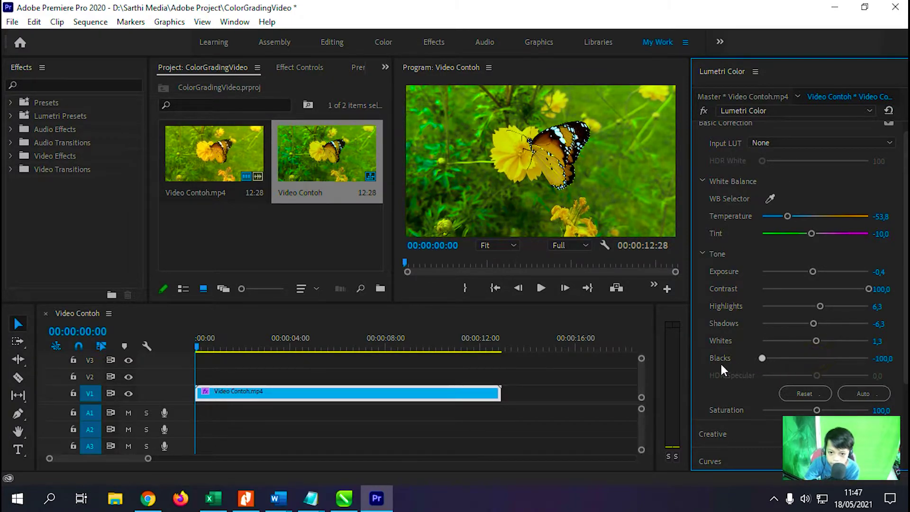
{"action": "mouse_move", "coordinate": [793, 359]}
{"action": "left_mouse_down"}
{"action": "mouse_move", "coordinate": [829, 365]}
{"action": "mouse_move", "coordinate": [780, 365]}
{"action": "mouse_move", "coordinate": [789, 364]}
{"action": "left_mouse_up"}
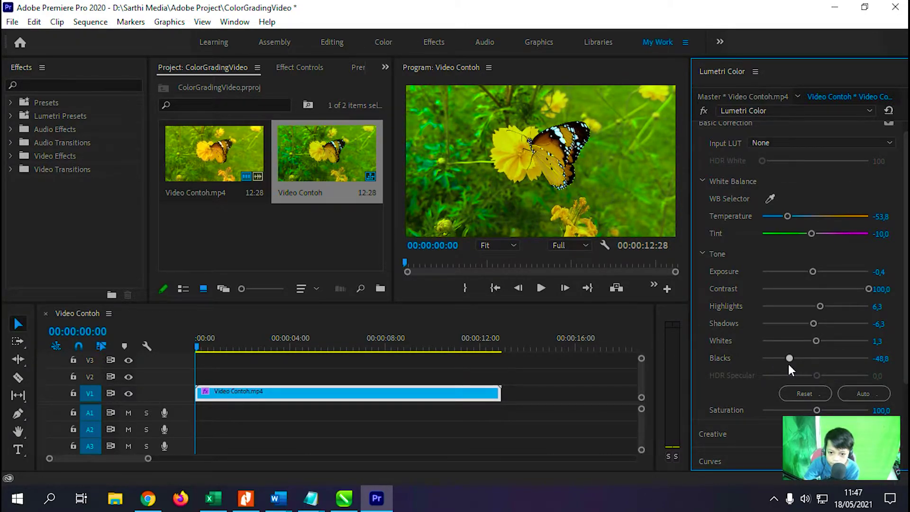
Stop playback at 00:00:03:04 and set Saturation to 0 for a black-and-white preview.
{"action": "left_click", "coordinate": [541, 288]}
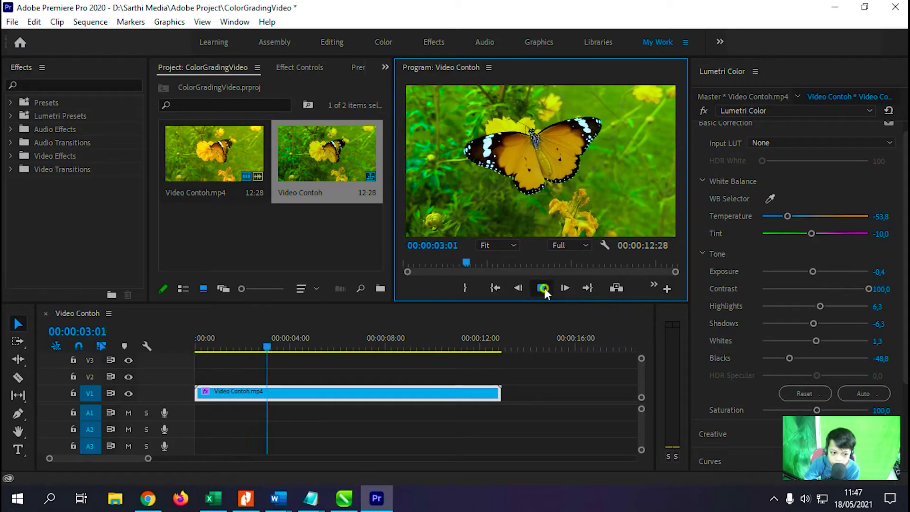
{"action": "left_click", "coordinate": [542, 288]}
{"action": "scroll", "coordinate": [757, 294], "scroll_direction": "down", "scroll_amount": 2}
{"action": "scroll", "coordinate": [757, 294], "scroll_direction": "down", "scroll_amount": 3}
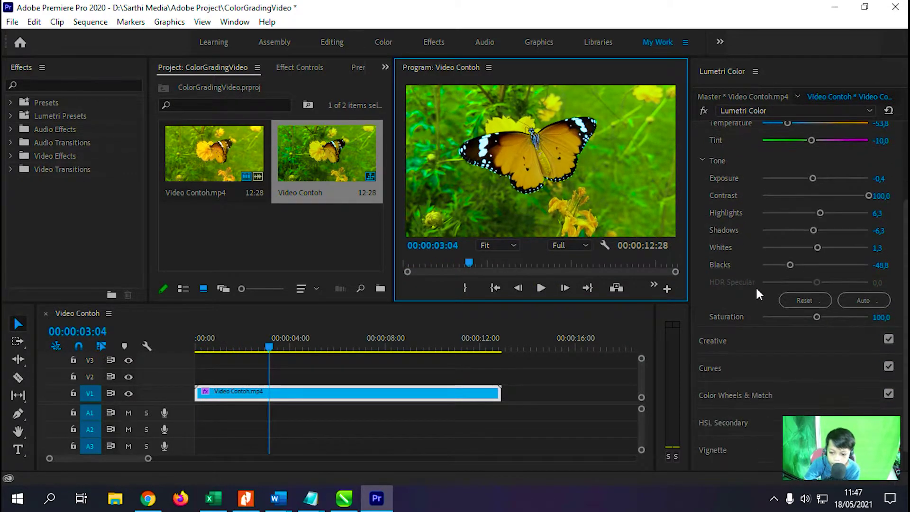
{"action": "mouse_move", "coordinate": [817, 317]}
{"action": "left_mouse_down"}
{"action": "mouse_move", "coordinate": [879, 327]}
{"action": "mouse_move", "coordinate": [815, 315]}
{"action": "left_mouse_up"}
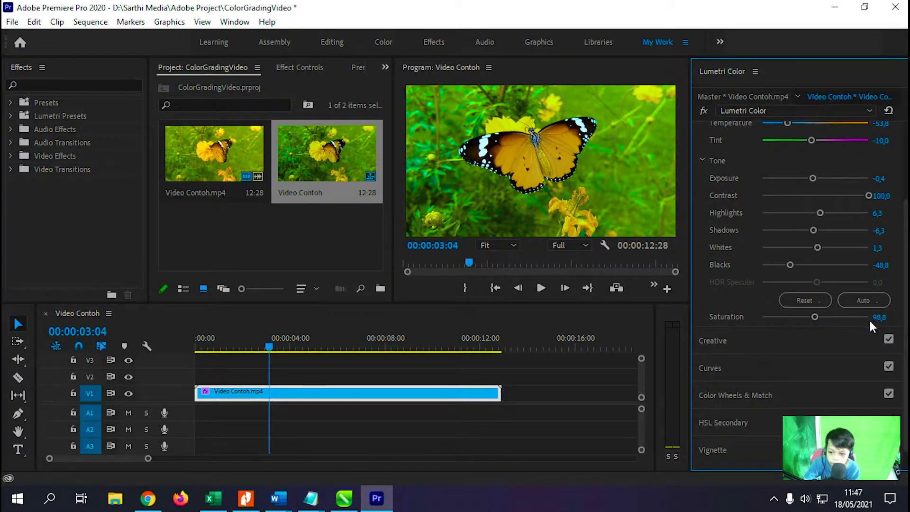
{"action": "left_click", "coordinate": [881, 317]}
{"action": "type", "text": "0"}
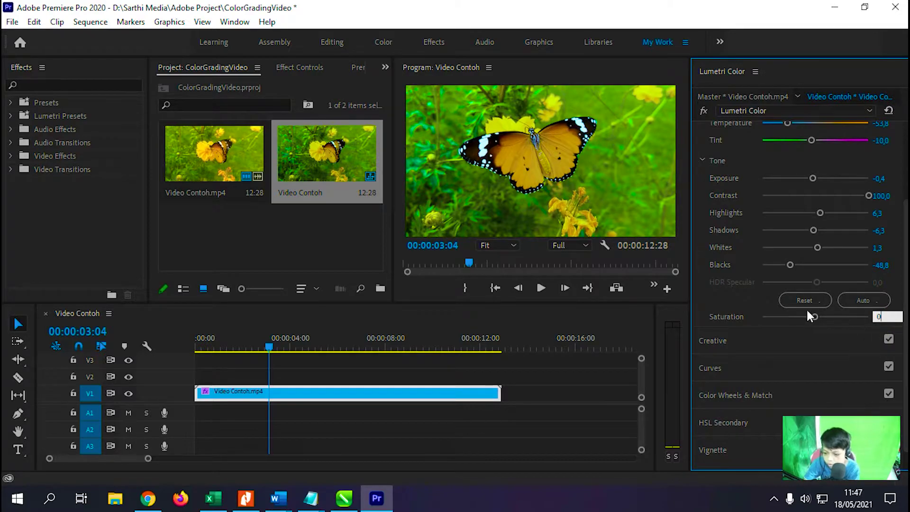
{"action": "left_click", "coordinate": [728, 298]}
Restore Saturation to 100 to bring back the clip's colour.
{"action": "left_click", "coordinate": [878, 317]}
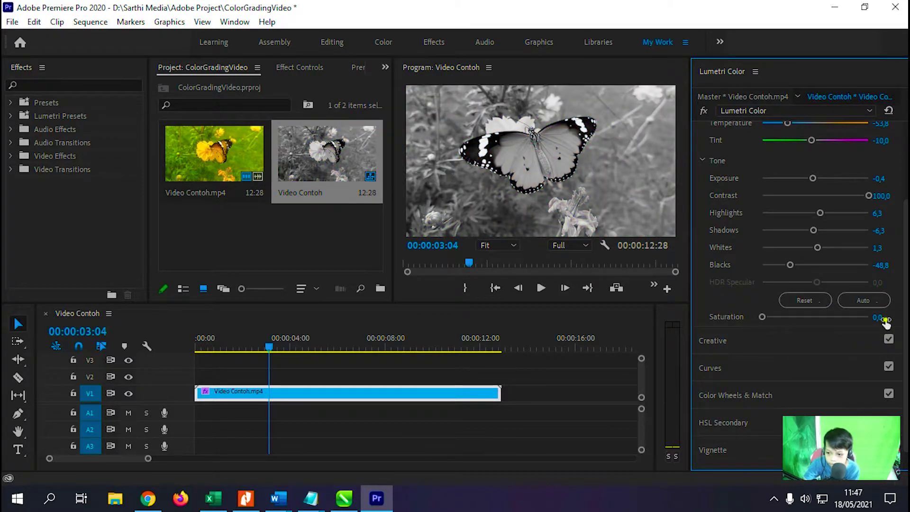
{"action": "type", "text": "20"}
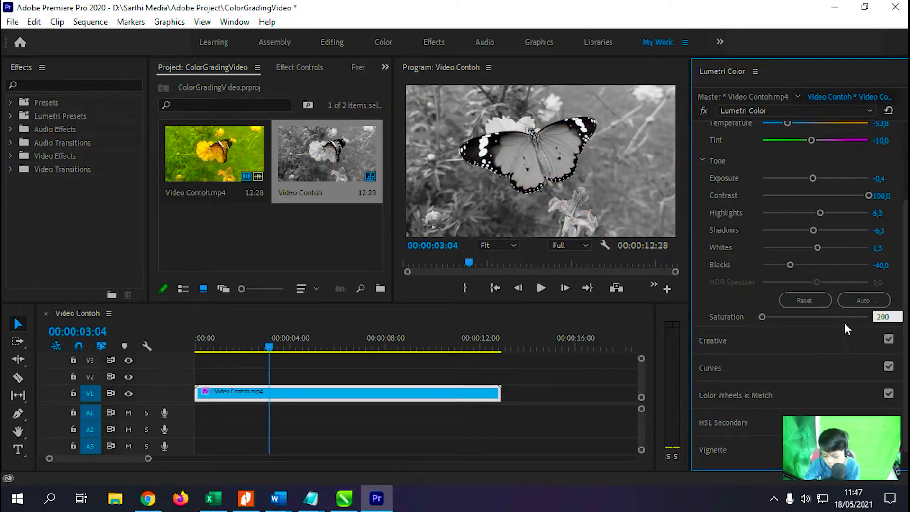
{"action": "key", "text": "BackSpace"}
{"action": "key", "text": "BackSpace"}
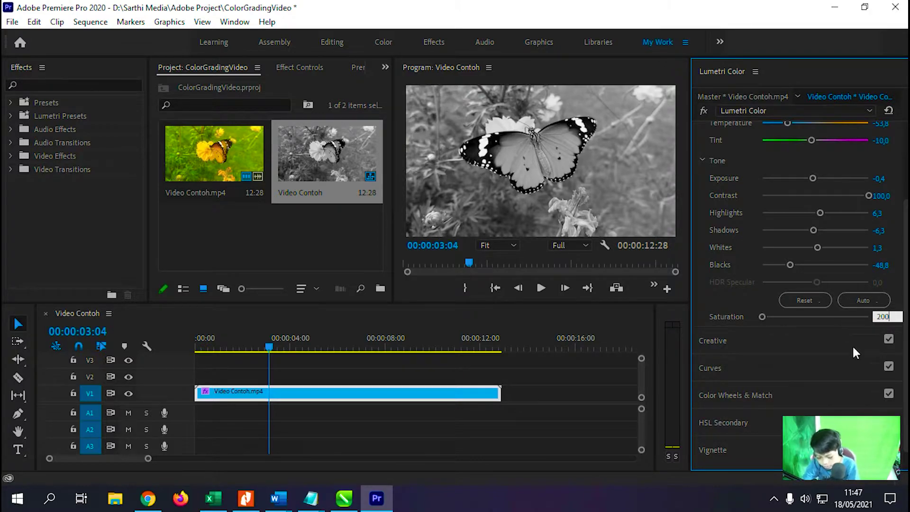
{"action": "key", "text": "BackSpace"}
{"action": "type", "text": "100"}
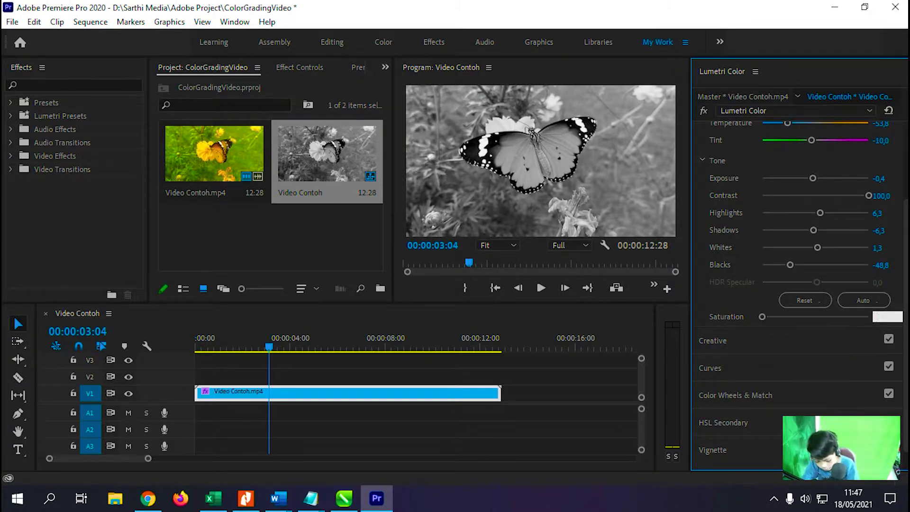
{"action": "left_click", "coordinate": [832, 339]}
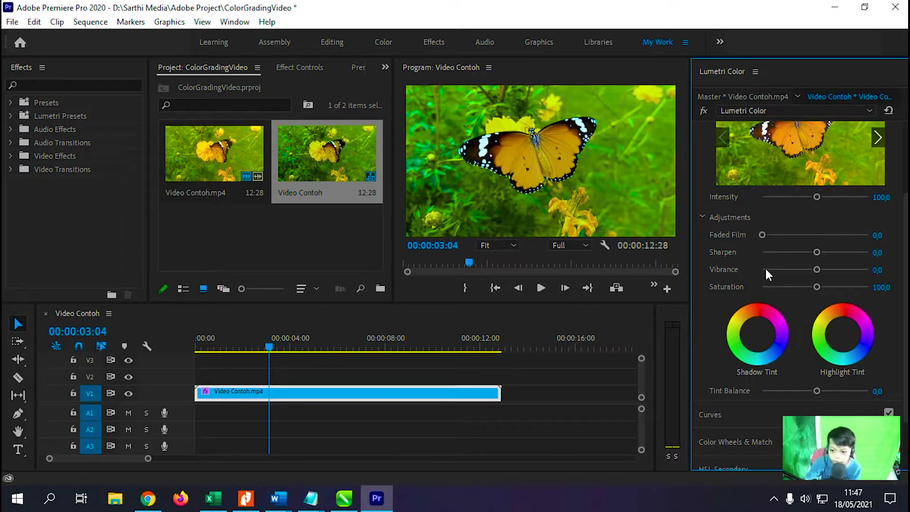
{"action": "scroll", "coordinate": [761, 199], "scroll_direction": "up", "scroll_amount": 2}
{"action": "scroll", "coordinate": [754, 180], "scroll_direction": "up", "scroll_amount": 2}
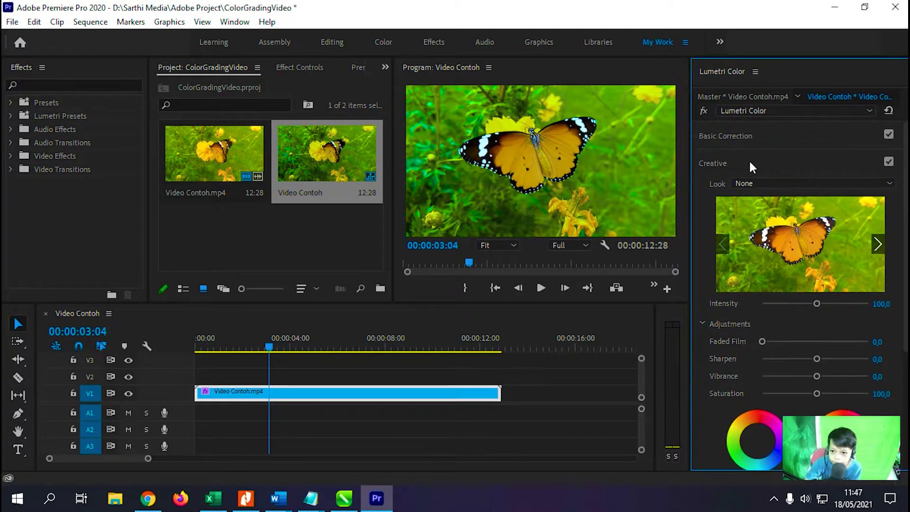
Review the Basic Correction settings, then collapse that section.
{"action": "left_click", "coordinate": [747, 133]}
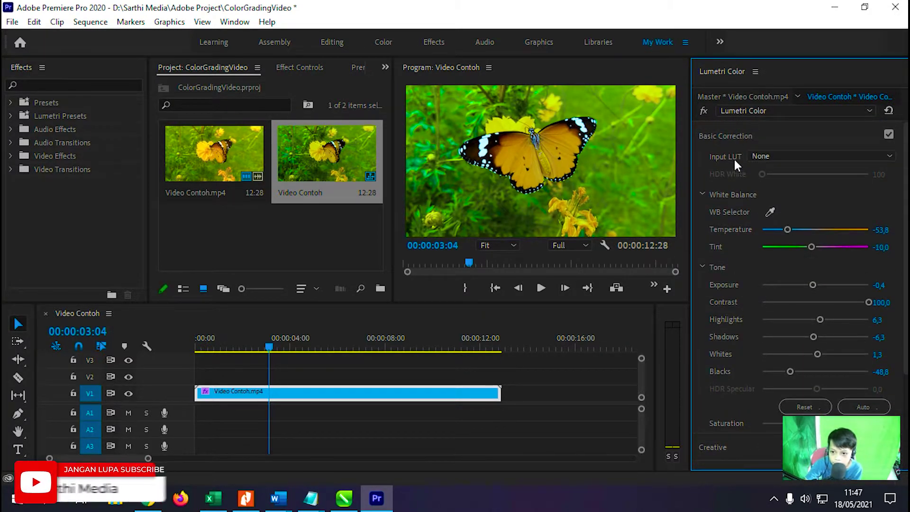
{"action": "scroll", "coordinate": [764, 311], "scroll_direction": "down", "scroll_amount": 1}
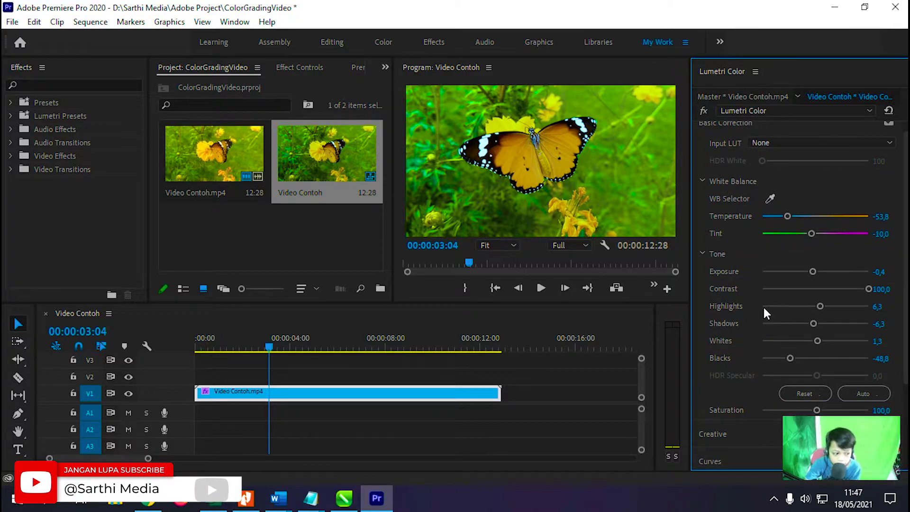
{"action": "scroll", "coordinate": [773, 285], "scroll_direction": "down", "scroll_amount": 2}
{"action": "scroll", "coordinate": [755, 326], "scroll_direction": "down", "scroll_amount": 3}
{"action": "scroll", "coordinate": [752, 317], "scroll_direction": "down", "scroll_amount": 2}
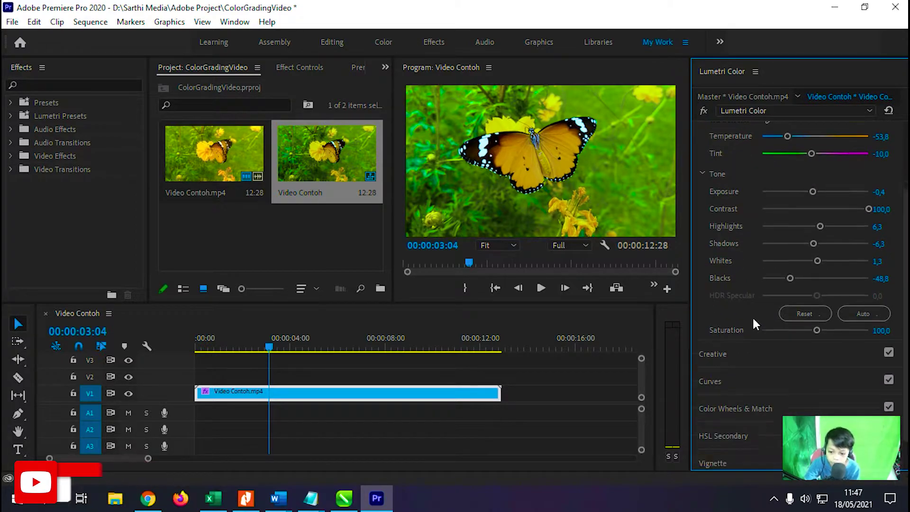
{"action": "scroll", "coordinate": [752, 316], "scroll_direction": "up", "scroll_amount": 3}
{"action": "scroll", "coordinate": [753, 265], "scroll_direction": "up", "scroll_amount": 5}
{"action": "left_click", "coordinate": [727, 133]}
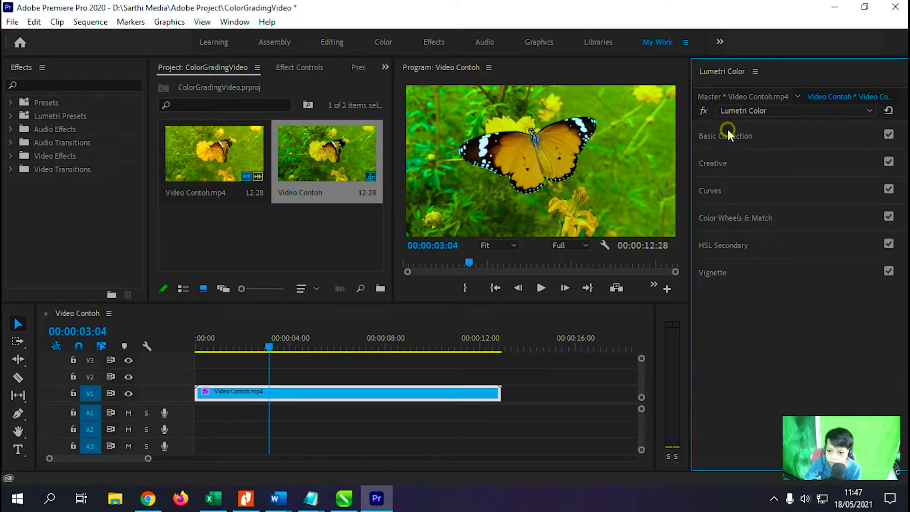
Expand the Creative section and open its Look dropdown.
{"action": "left_click", "coordinate": [730, 164]}
{"action": "scroll", "coordinate": [753, 156], "scroll_direction": "down", "scroll_amount": 2}
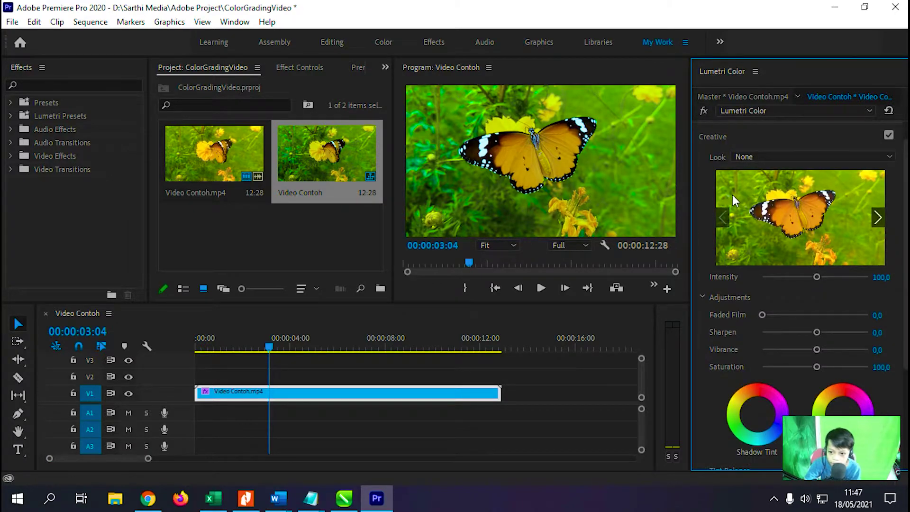
{"action": "scroll", "coordinate": [735, 177], "scroll_direction": "down", "scroll_amount": 1}
{"action": "scroll", "coordinate": [762, 250], "scroll_direction": "up", "scroll_amount": 1}
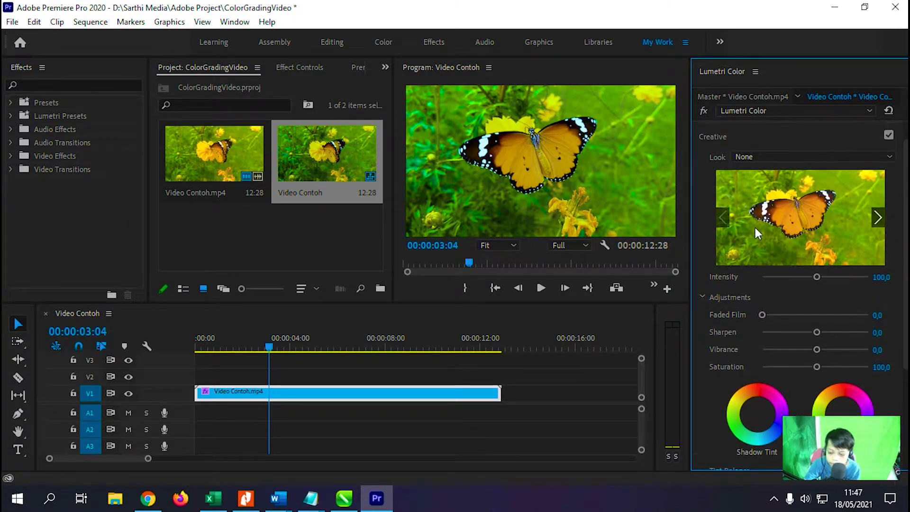
{"action": "left_click", "coordinate": [774, 151]}
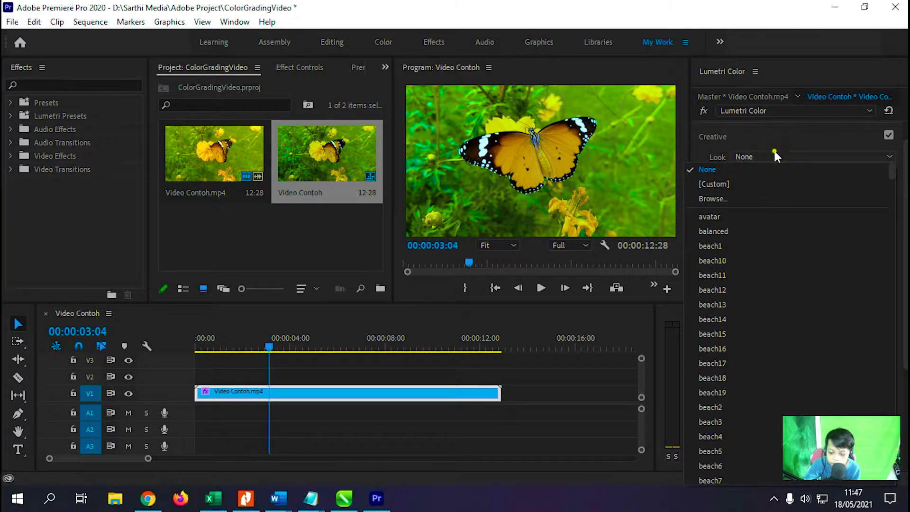
Choose Fuji ETERNA 250D Fuji 3510 (by Adobe) from the Look list.
{"action": "left_click", "coordinate": [774, 149]}
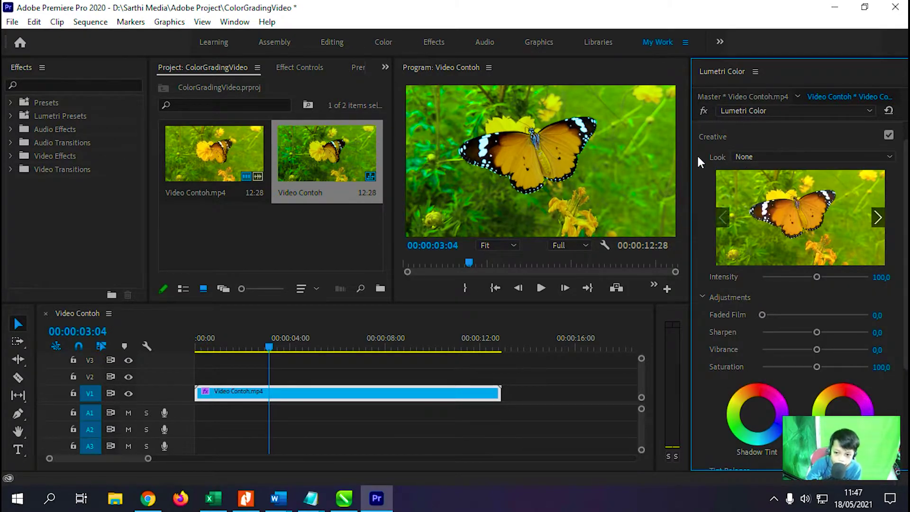
{"action": "left_click", "coordinate": [752, 156]}
{"action": "scroll", "coordinate": [742, 273], "scroll_direction": "down", "scroll_amount": 5}
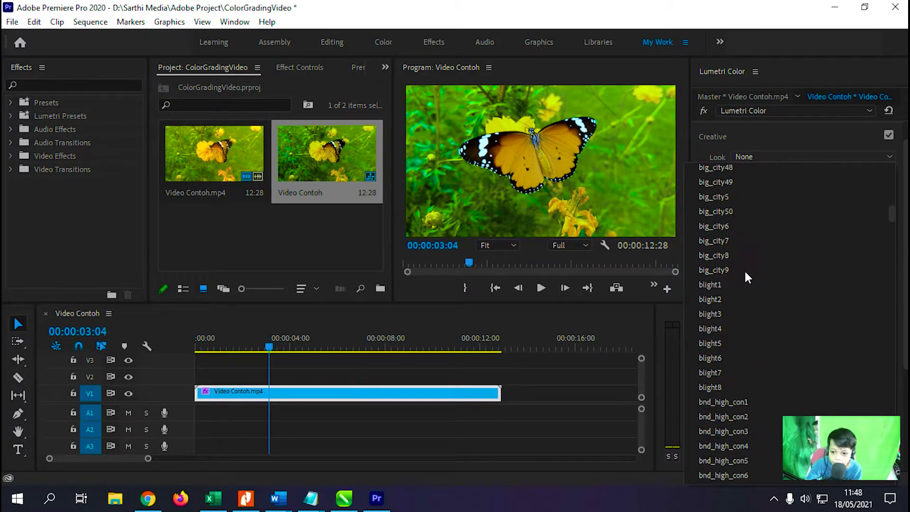
{"action": "scroll", "coordinate": [745, 268], "scroll_direction": "down", "scroll_amount": 5}
{"action": "scroll", "coordinate": [749, 259], "scroll_direction": "down", "scroll_amount": 5}
{"action": "scroll", "coordinate": [755, 258], "scroll_direction": "down", "scroll_amount": 5}
{"action": "scroll", "coordinate": [764, 265], "scroll_direction": "down", "scroll_amount": 5}
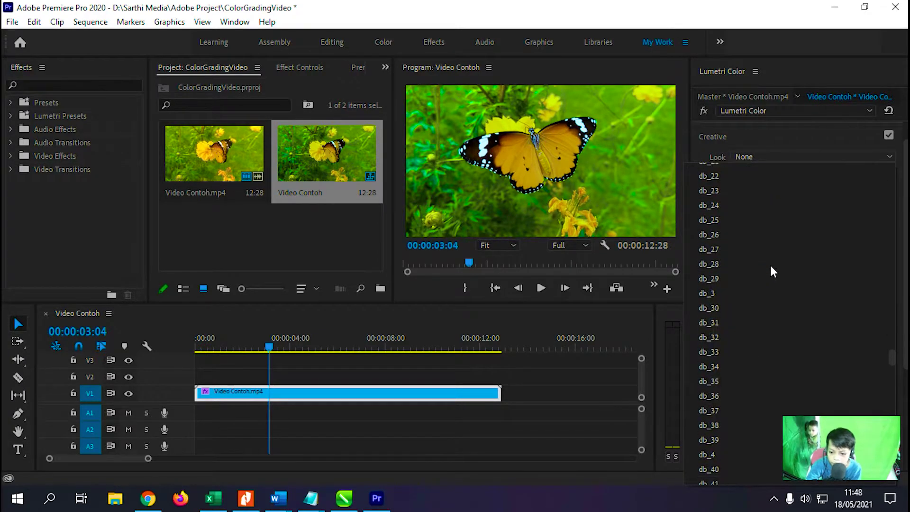
{"action": "scroll", "coordinate": [772, 270], "scroll_direction": "down", "scroll_amount": 5}
{"action": "scroll", "coordinate": [772, 271], "scroll_direction": "down", "scroll_amount": 5}
{"action": "scroll", "coordinate": [758, 277], "scroll_direction": "up", "scroll_amount": 5}
{"action": "scroll", "coordinate": [725, 322], "scroll_direction": "up", "scroll_amount": 3}
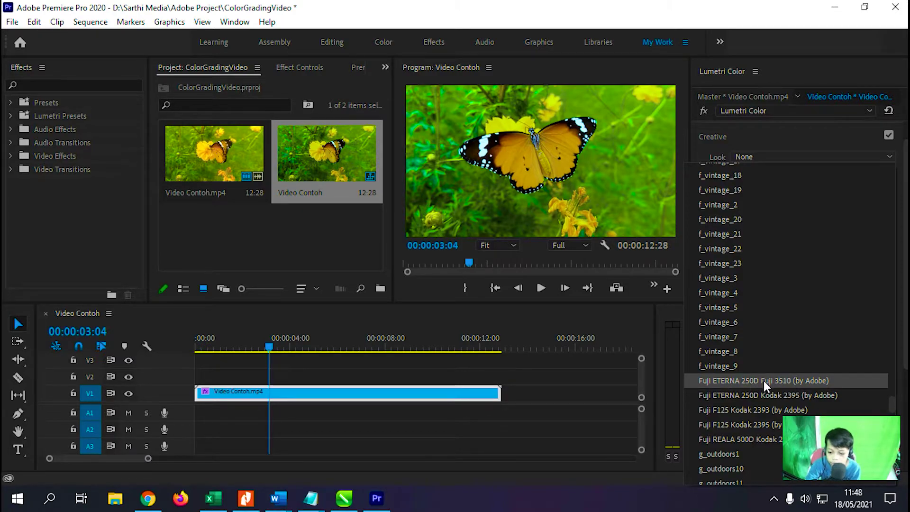
{"action": "left_click", "coordinate": [803, 380]}
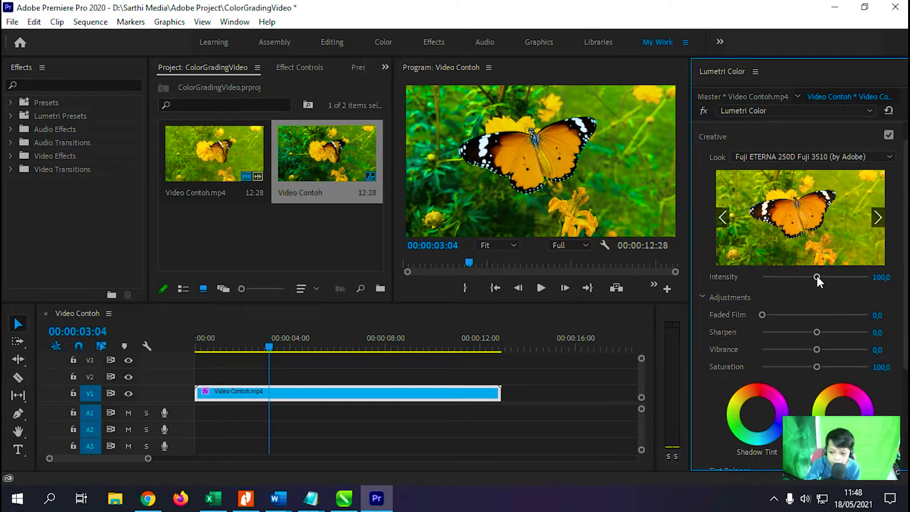
Lower the look's Intensity to 21,3 and set Faded Film to 13,1.
{"action": "mouse_move", "coordinate": [817, 276]}
{"action": "left_mouse_down"}
{"action": "mouse_move", "coordinate": [760, 283]}
{"action": "mouse_move", "coordinate": [773, 283]}
{"action": "left_mouse_up"}
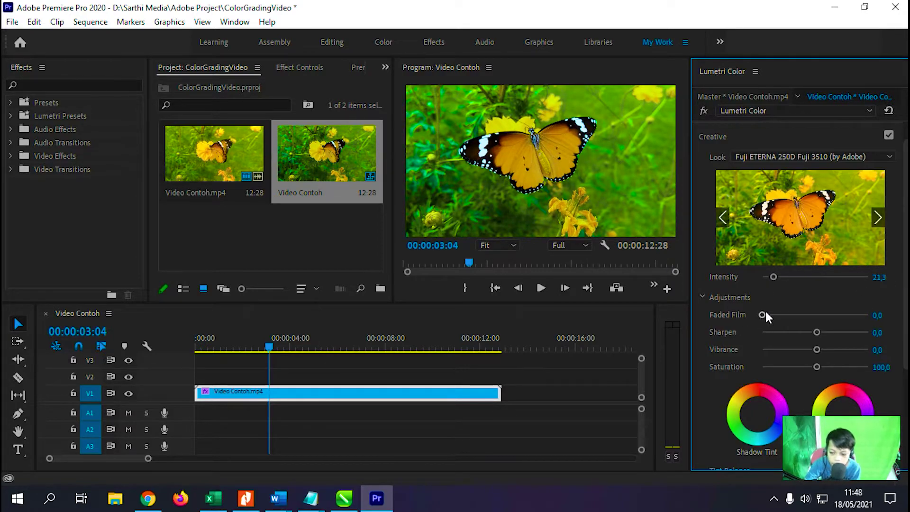
{"action": "left_click_drag", "start_coordinate": [762, 315], "coordinate": [868, 315]}
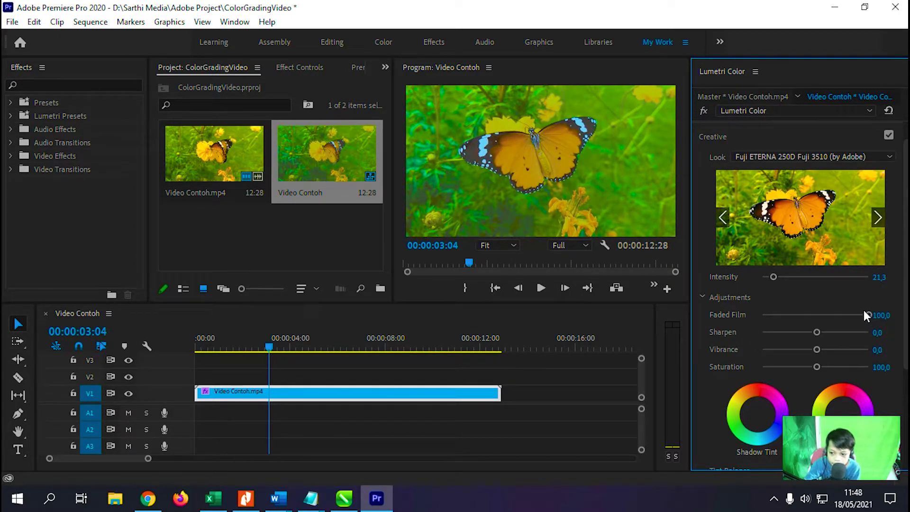
{"action": "left_click_drag", "start_coordinate": [864, 315], "coordinate": [775, 315]}
{"action": "scroll", "coordinate": [820, 308], "scroll_direction": "down", "scroll_amount": 2}
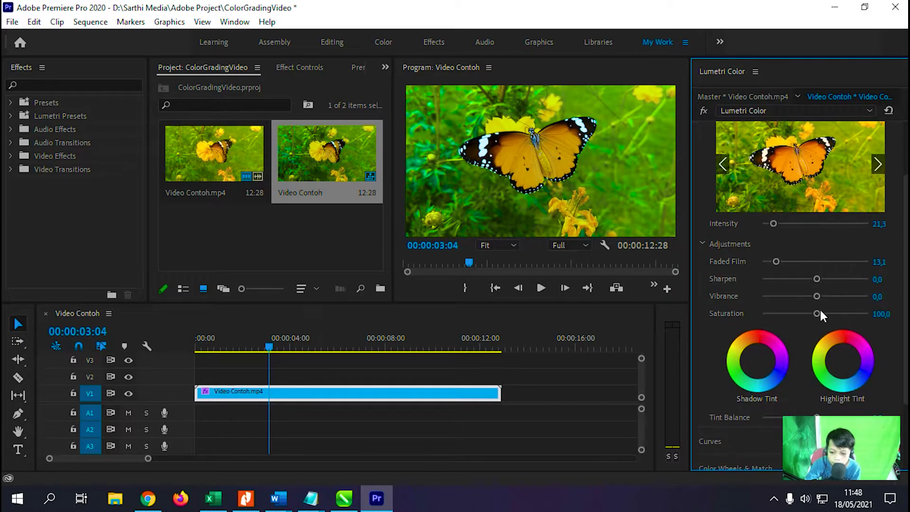
{"action": "scroll", "coordinate": [820, 311], "scroll_direction": "up", "scroll_amount": 2}
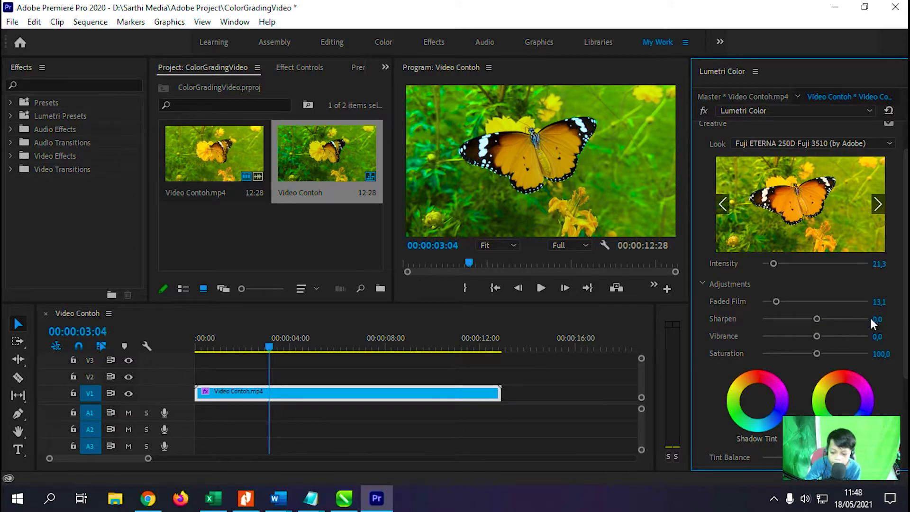
Return Sharpen to 0 after testing it, and raise Vibrance to 12,5.
{"action": "left_click_drag", "start_coordinate": [817, 318], "coordinate": [871, 319]}
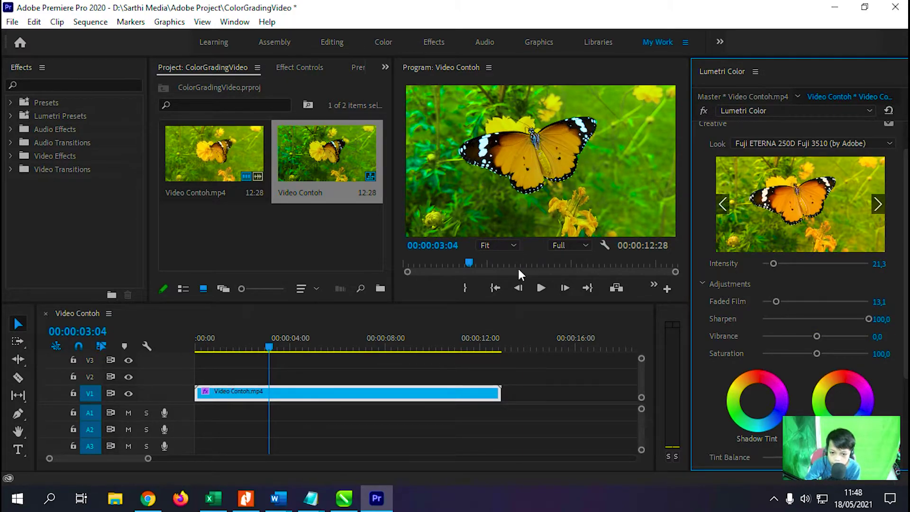
{"action": "left_click", "coordinate": [511, 246]}
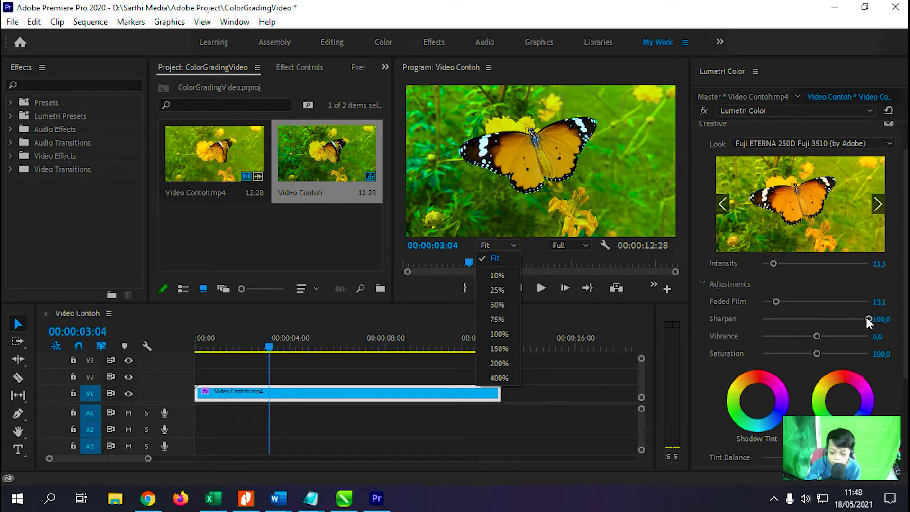
{"action": "left_click", "coordinate": [882, 318]}
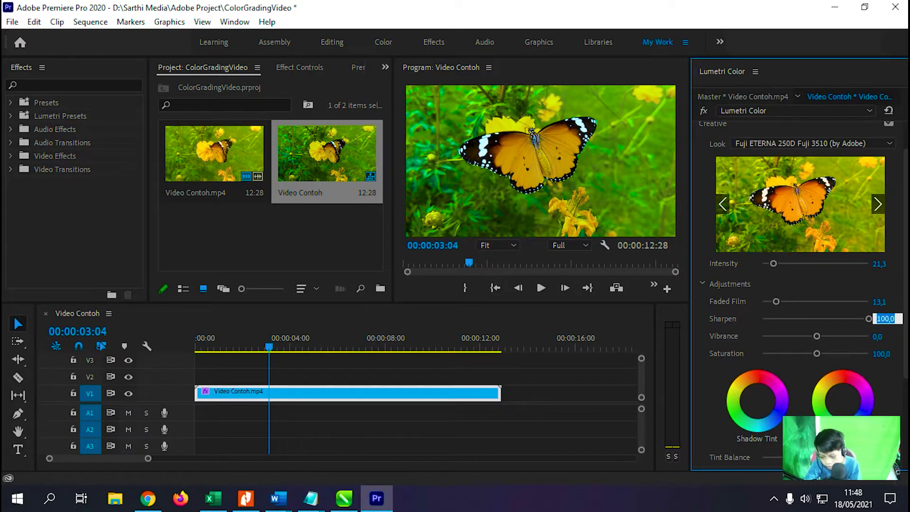
{"action": "key", "text": "BackSpace"}
{"action": "type", "text": "0"}
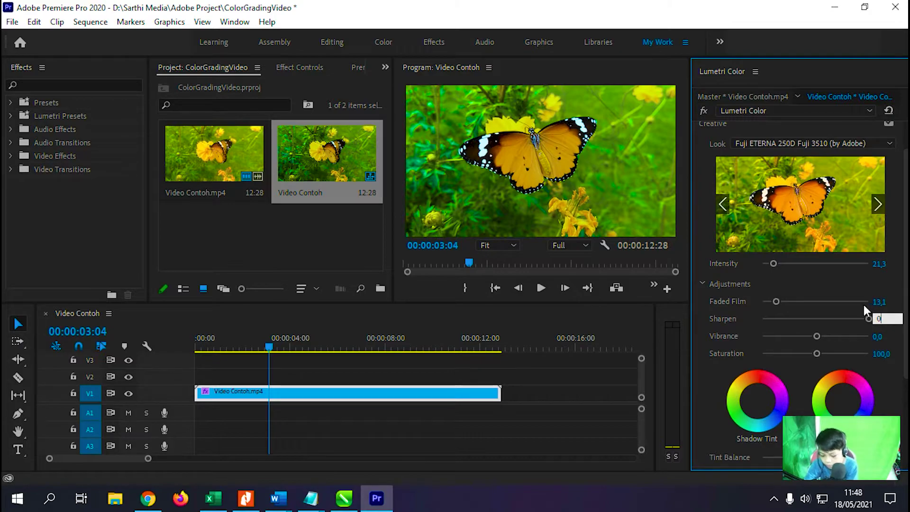
{"action": "left_click", "coordinate": [850, 293]}
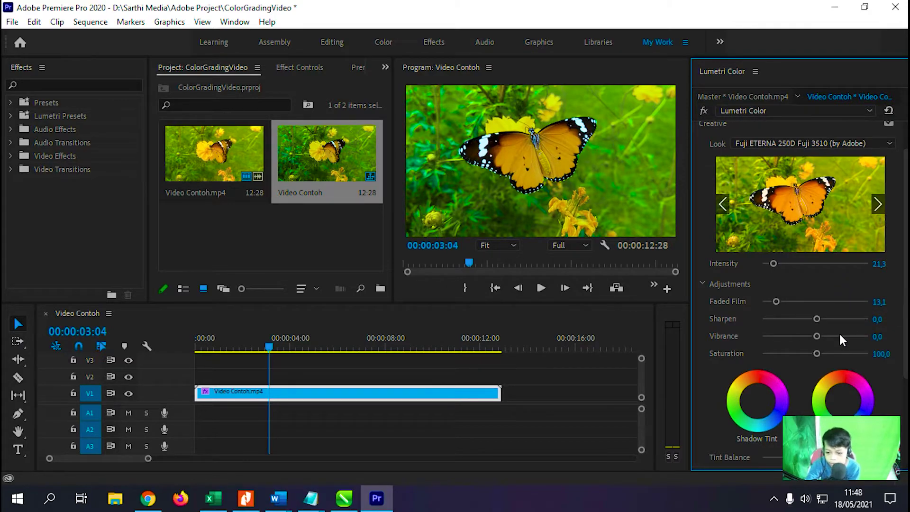
{"action": "mouse_move", "coordinate": [818, 335]}
{"action": "left_mouse_down"}
{"action": "mouse_move", "coordinate": [833, 336]}
{"action": "mouse_move", "coordinate": [835, 353]}
{"action": "mouse_move", "coordinate": [846, 353]}
{"action": "mouse_move", "coordinate": [822, 336]}
{"action": "mouse_move", "coordinate": [837, 353]}
{"action": "left_mouse_up"}
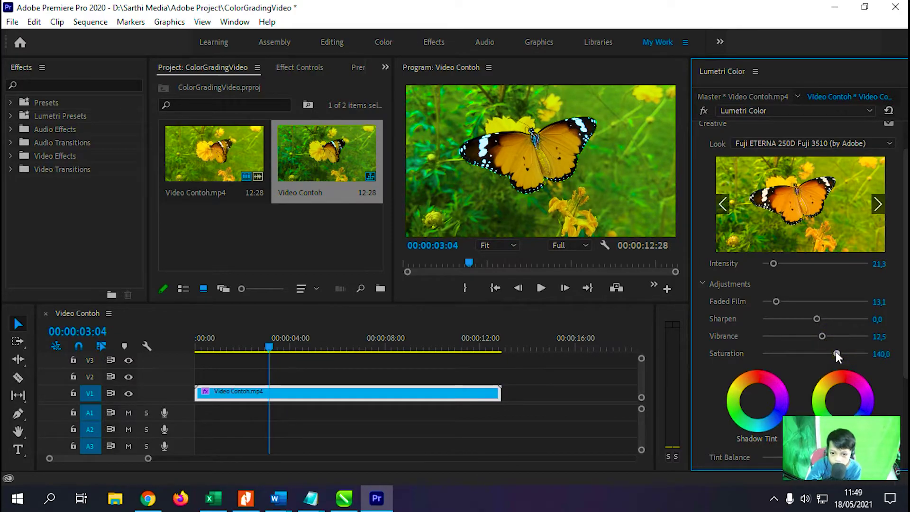
Play the clip to 04:02 and lower Saturation to 103,8.
{"action": "left_click", "coordinate": [541, 287]}
{"action": "left_click", "coordinate": [540, 288]}
{"action": "scroll", "coordinate": [757, 217], "scroll_direction": "up", "scroll_amount": 2}
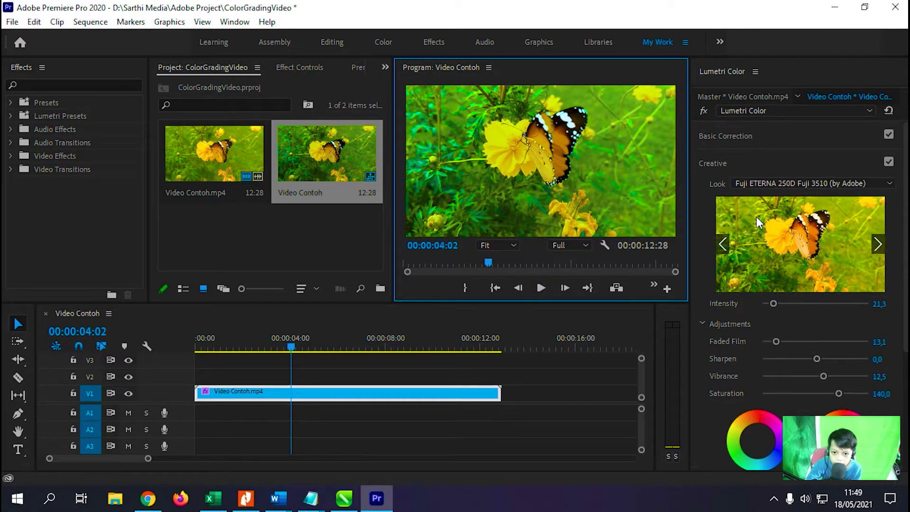
{"action": "left_click", "coordinate": [726, 159]}
{"action": "left_click", "coordinate": [728, 160]}
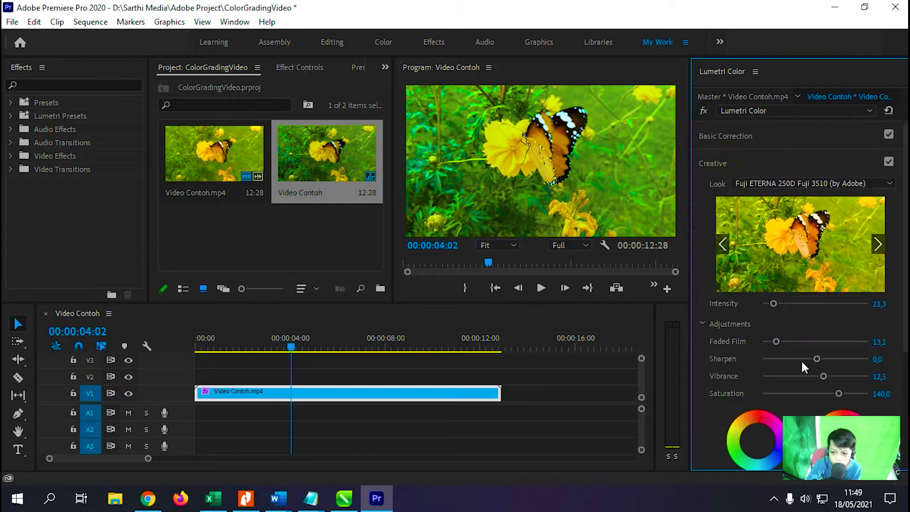
{"action": "left_click_drag", "start_coordinate": [839, 393], "coordinate": [817, 391]}
Nudge the Shadow Tint and Highlight Tint wheels slightly off centre for subtle colour casts.
{"action": "scroll", "coordinate": [763, 348], "scroll_direction": "down", "scroll_amount": 3}
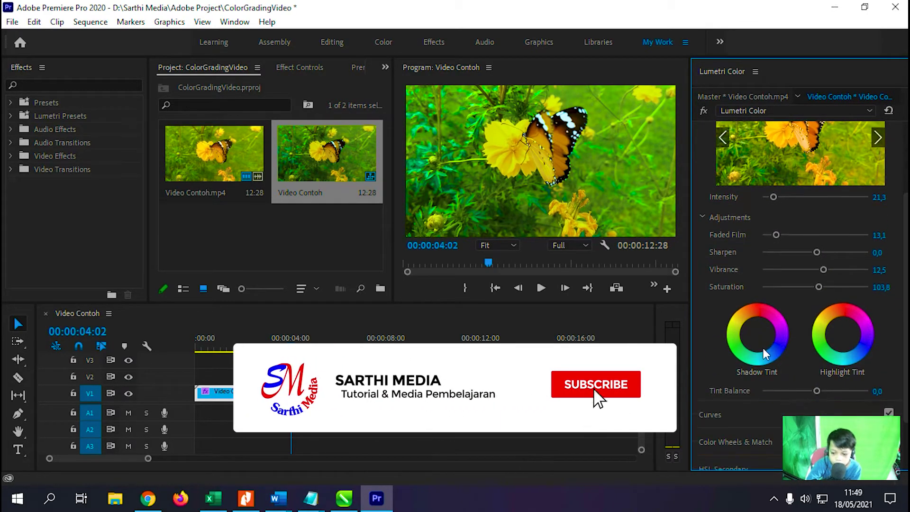
{"action": "scroll", "coordinate": [763, 348], "scroll_direction": "down", "scroll_amount": 2}
{"action": "scroll", "coordinate": [764, 332], "scroll_direction": "up", "scroll_amount": 1}
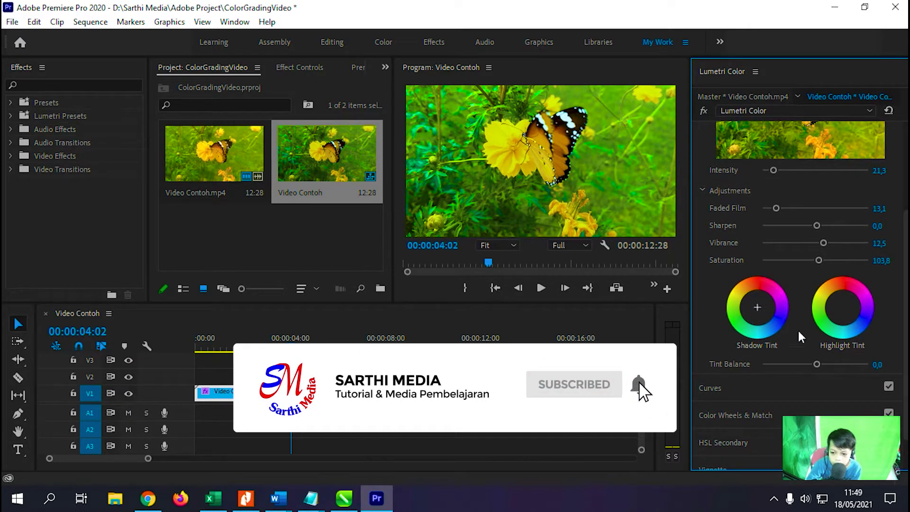
{"action": "left_click", "coordinate": [757, 307]}
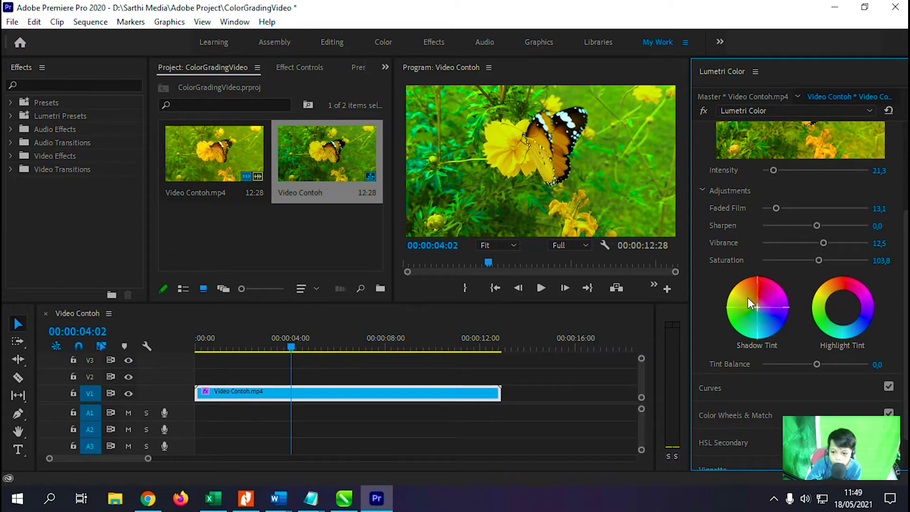
{"action": "left_click_drag", "start_coordinate": [757, 307], "coordinate": [761, 307]}
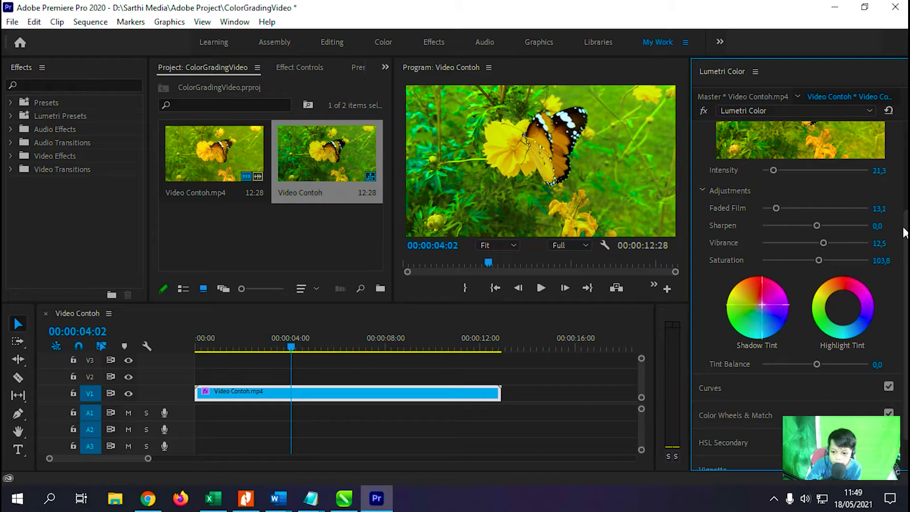
{"action": "left_click_drag", "start_coordinate": [691, 376], "coordinate": [790, 322]}
{"action": "left_click_drag", "start_coordinate": [726, 326], "coordinate": [737, 327]}
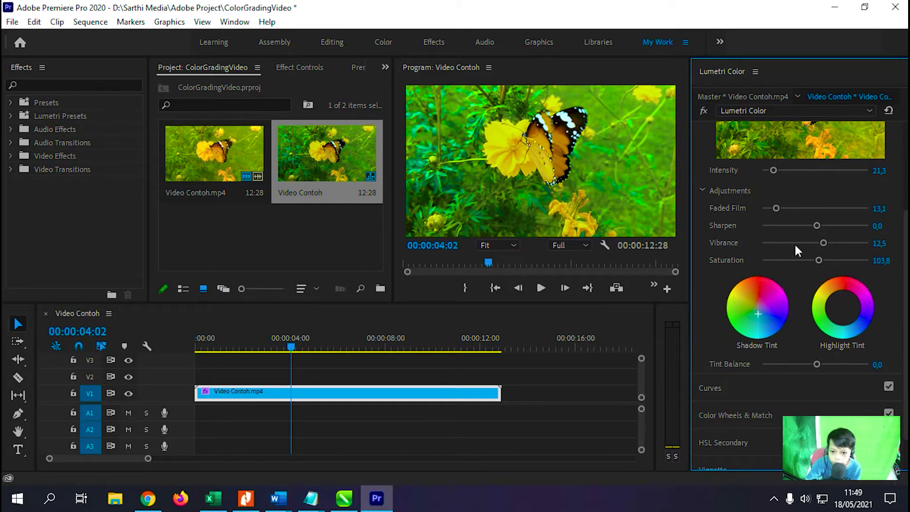
{"action": "mouse_move", "coordinate": [852, 303]}
{"action": "left_mouse_down"}
{"action": "mouse_move", "coordinate": [833, 308]}
{"action": "mouse_move", "coordinate": [692, 127]}
{"action": "left_mouse_up"}
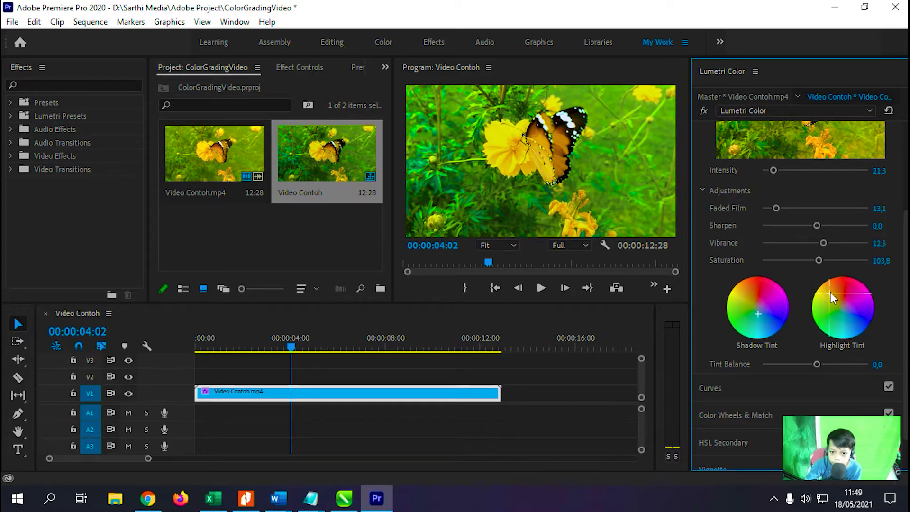
Set the Vignette to Amount -2,6, Midpoint 50,0, Roundness -11,3 and Feather 41,9.
{"action": "scroll", "coordinate": [725, 389], "scroll_direction": "down", "scroll_amount": 2}
{"action": "left_click", "coordinate": [716, 424]}
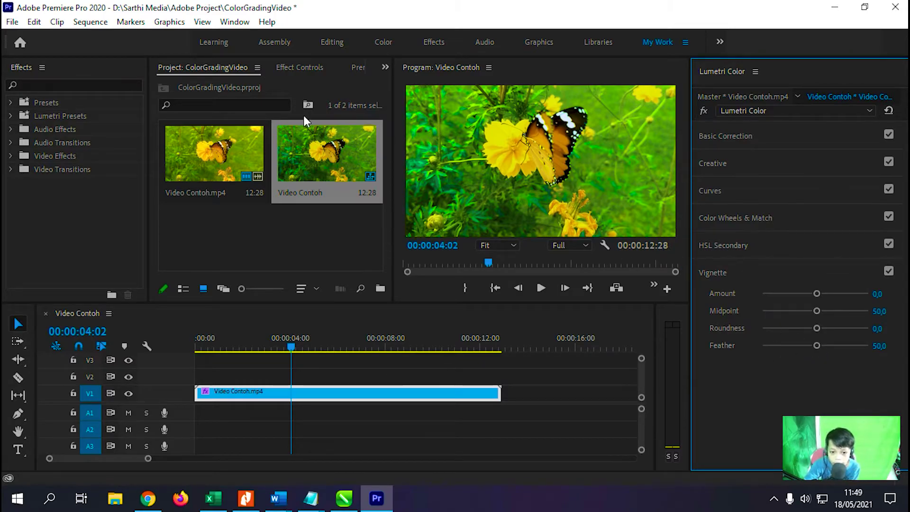
{"action": "left_click_drag", "start_coordinate": [774, 346], "coordinate": [761, 346]}
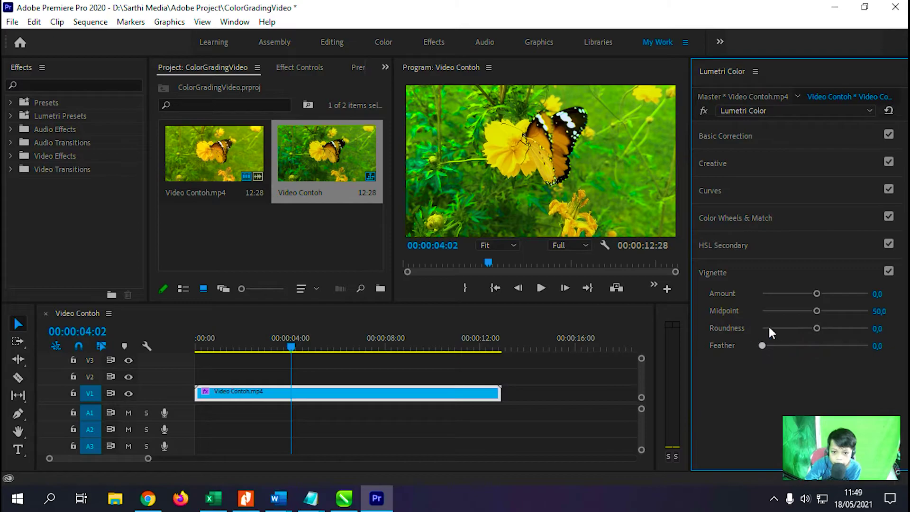
{"action": "left_click_drag", "start_coordinate": [817, 326], "coordinate": [812, 328]}
{"action": "left_click_drag", "start_coordinate": [813, 292], "coordinate": [891, 297]}
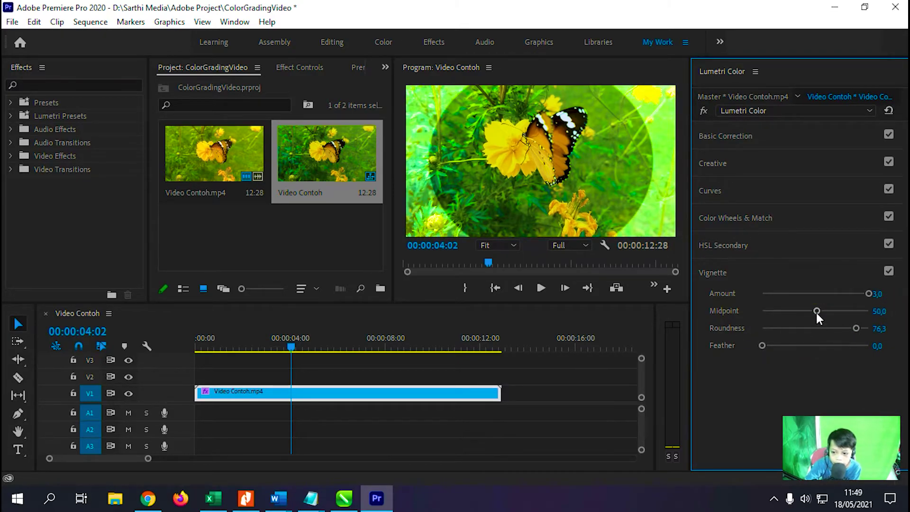
{"action": "mouse_move", "coordinate": [817, 311]}
{"action": "left_mouse_down"}
{"action": "mouse_move", "coordinate": [836, 329]}
{"action": "mouse_move", "coordinate": [824, 314]}
{"action": "mouse_move", "coordinate": [828, 335]}
{"action": "left_mouse_up"}
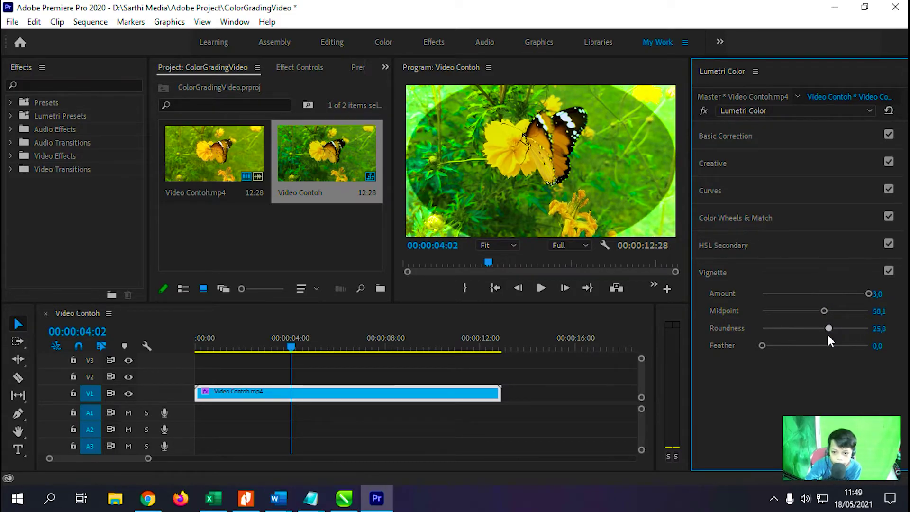
{"action": "mouse_move", "coordinate": [761, 343]}
{"action": "left_mouse_down"}
{"action": "mouse_move", "coordinate": [806, 354]}
{"action": "mouse_move", "coordinate": [794, 333]}
{"action": "mouse_move", "coordinate": [809, 337]}
{"action": "mouse_move", "coordinate": [814, 313]}
{"action": "left_mouse_up"}
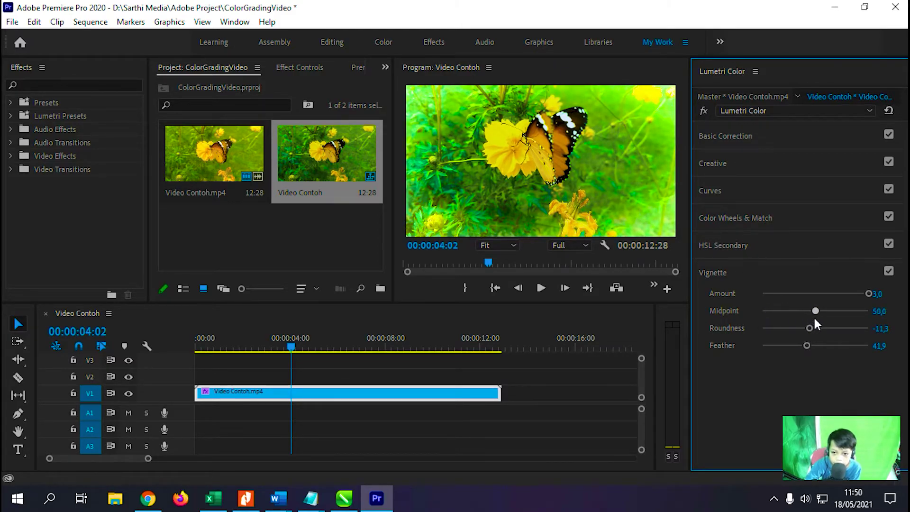
{"action": "left_click_drag", "start_coordinate": [872, 293], "coordinate": [762, 294]}
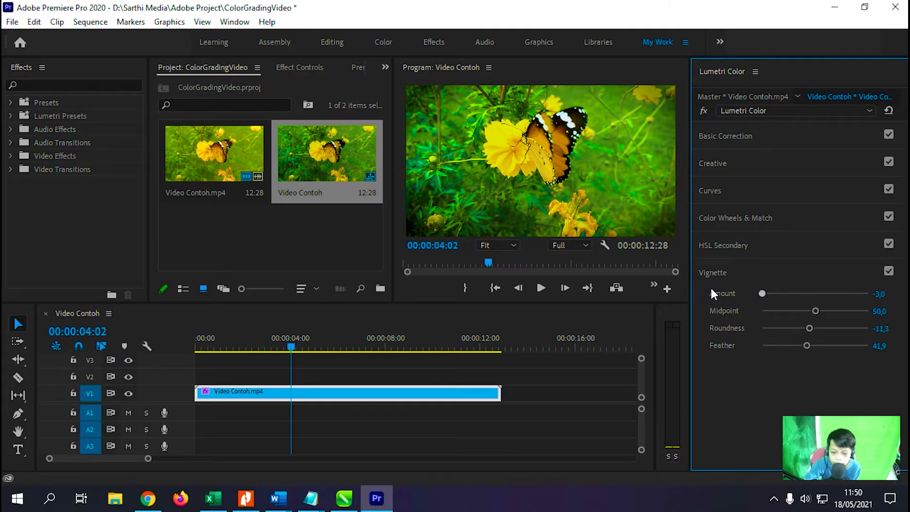
{"action": "mouse_move", "coordinate": [763, 293]}
{"action": "left_mouse_down"}
{"action": "mouse_move", "coordinate": [791, 294]}
{"action": "mouse_move", "coordinate": [769, 293]}
{"action": "left_mouse_up"}
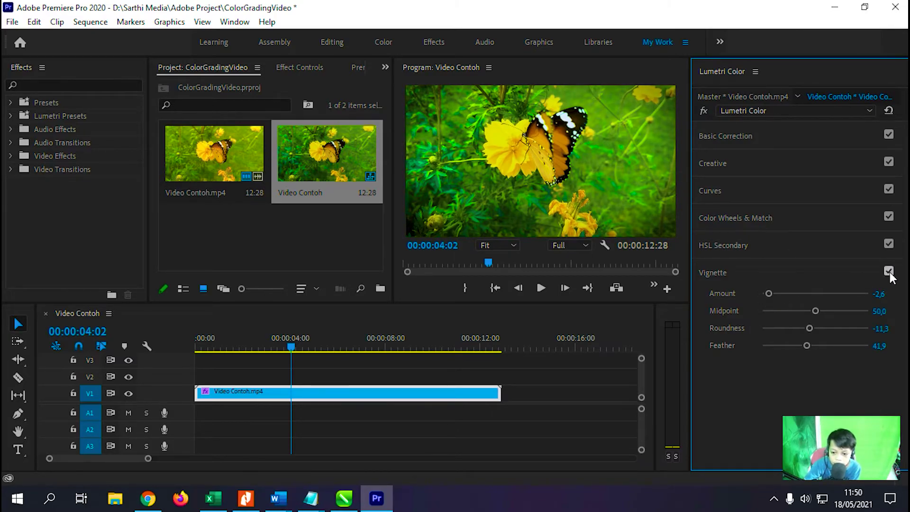
Uncheck the Lumetri Vignette and deselect the butterfly clip in the timeline.
{"action": "left_click", "coordinate": [800, 269]}
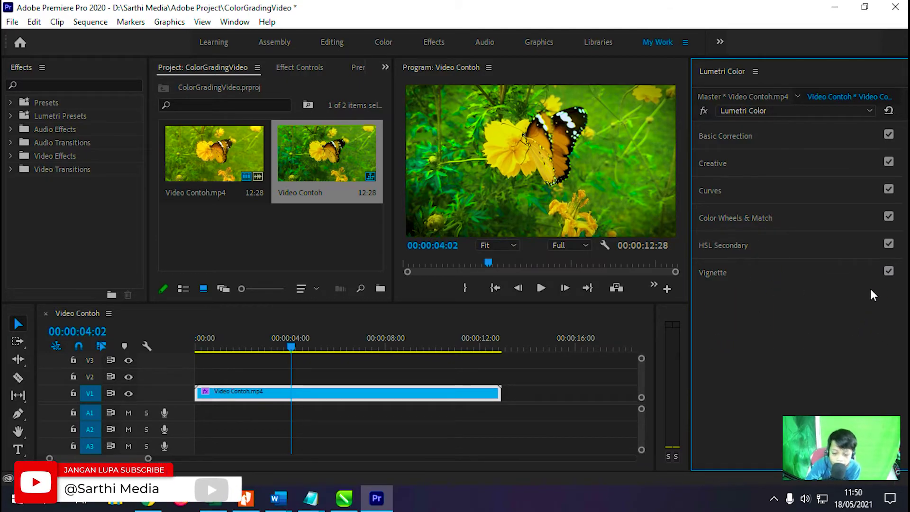
{"action": "left_click", "coordinate": [889, 272]}
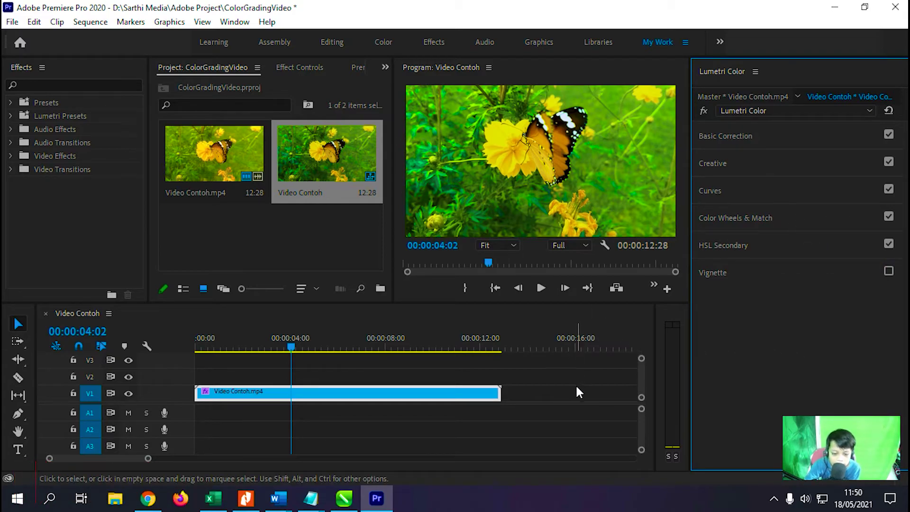
{"action": "left_click", "coordinate": [572, 399]}
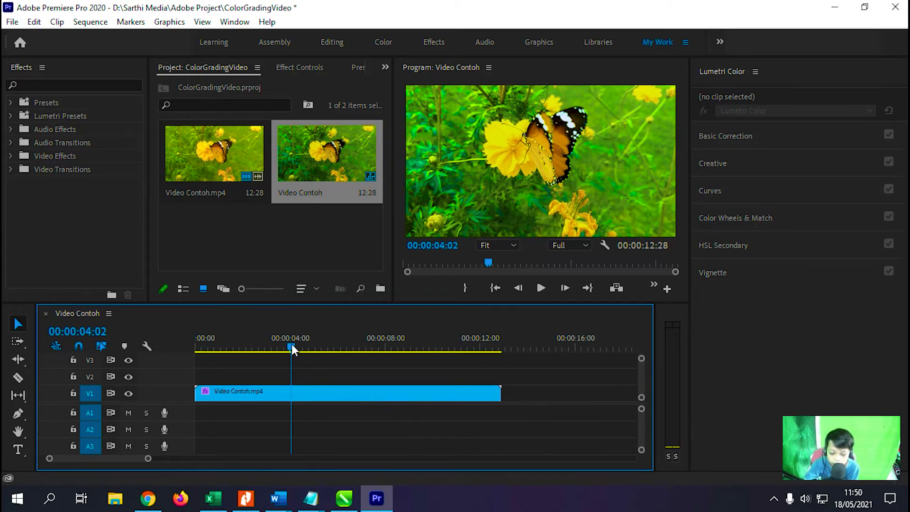
{"action": "left_click_drag", "start_coordinate": [290, 341], "coordinate": [153, 345]}
{"action": "left_click_drag", "start_coordinate": [214, 153], "coordinate": [209, 375]}
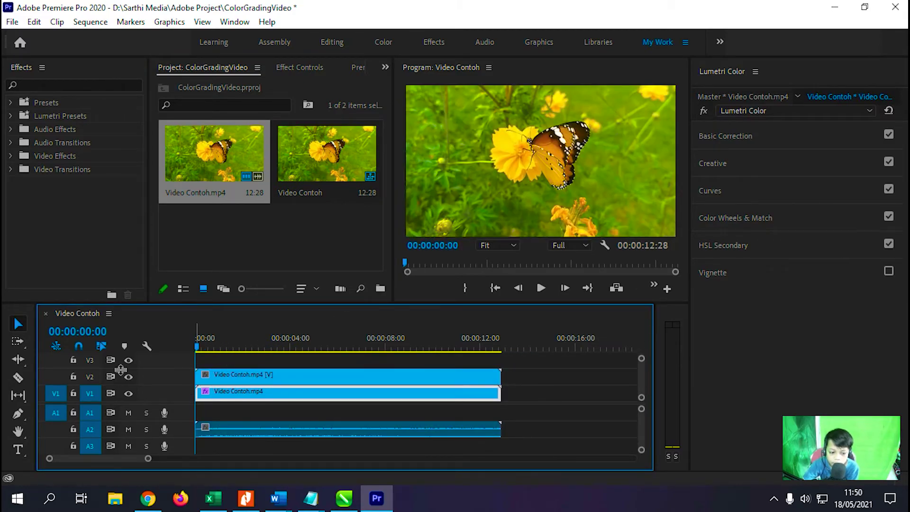
{"action": "left_click", "coordinate": [129, 376]}
{"action": "left_click", "coordinate": [129, 375]}
{"action": "left_click", "coordinate": [129, 376]}
{"action": "left_click", "coordinate": [129, 376]}
{"action": "left_click", "coordinate": [129, 376]}
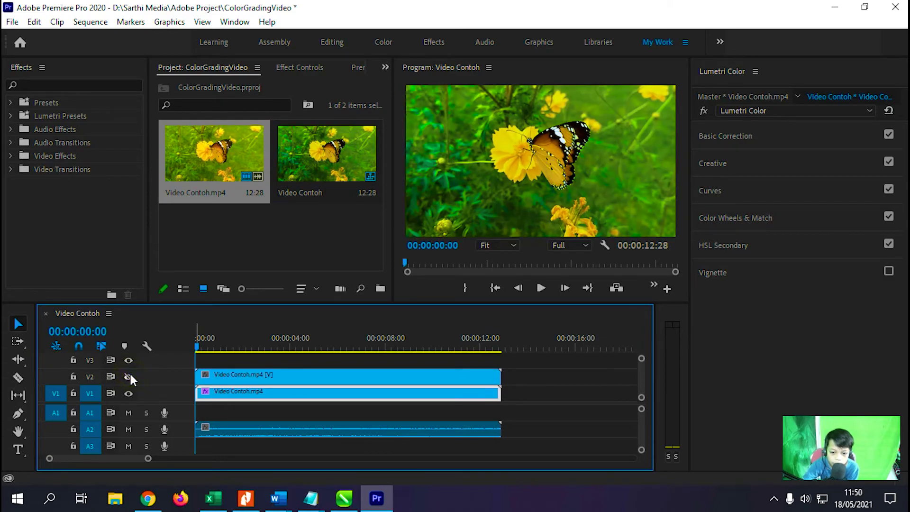
{"action": "left_click", "coordinate": [129, 376]}
{"action": "key", "text": "ctrl+z"}
{"action": "left_click", "coordinate": [549, 396]}
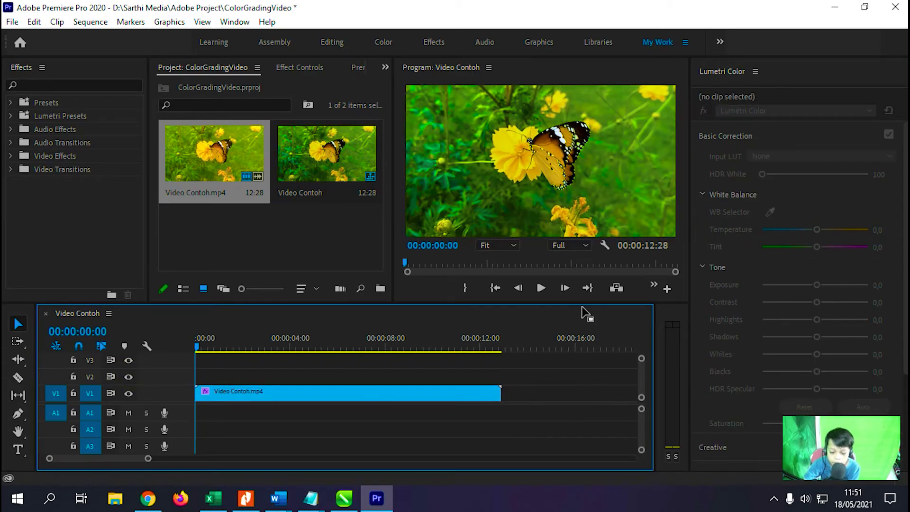